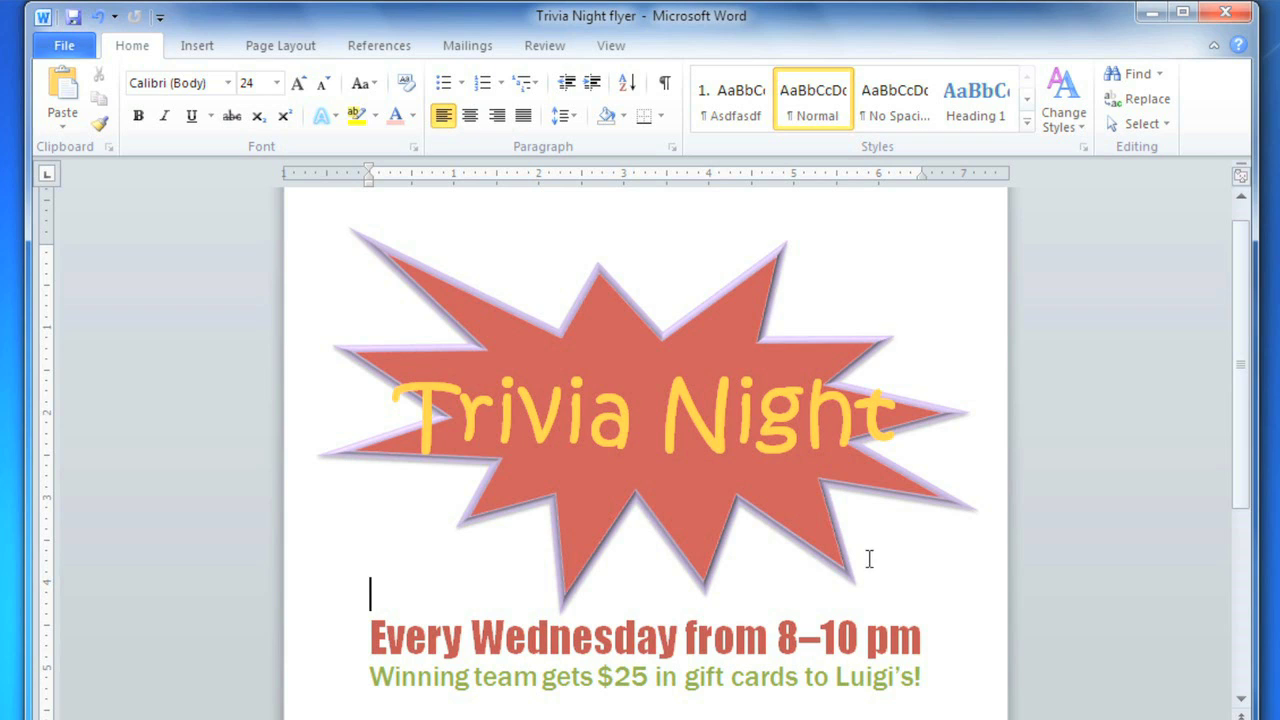
Bring up the Insert commands above the Trivia Night flyer.
left_click(208, 50)
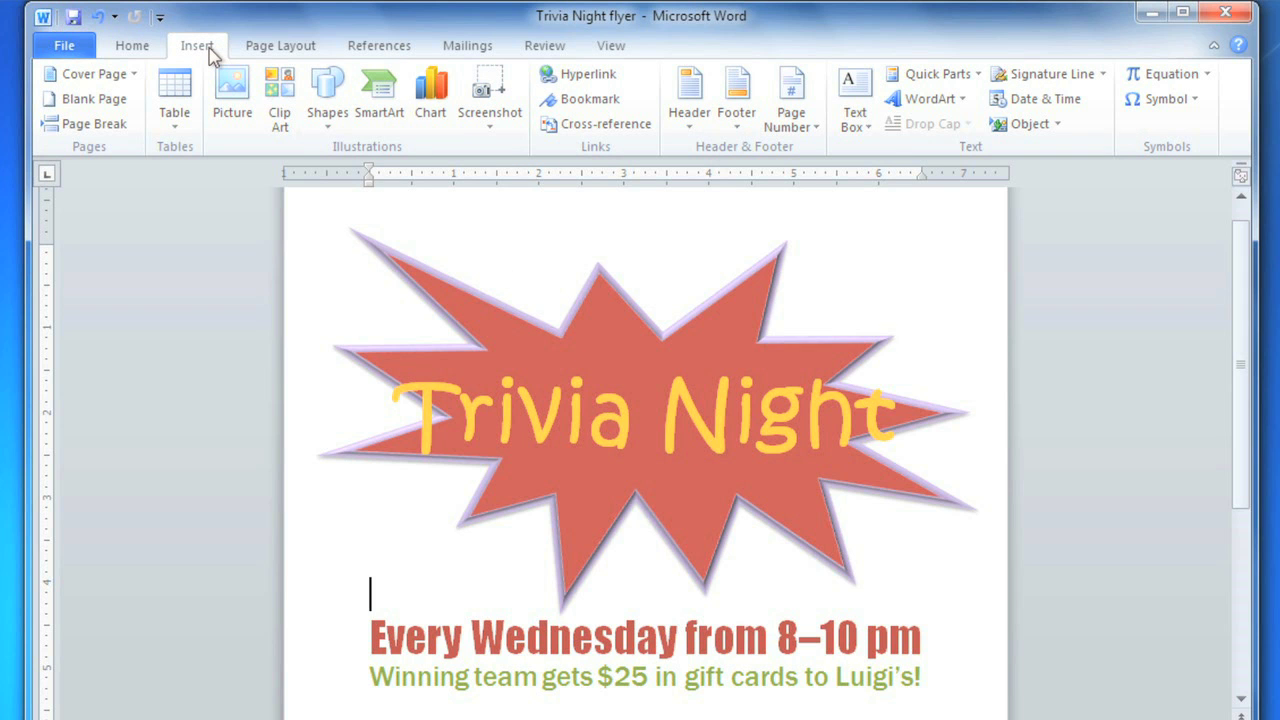
Choose Draw Text Box from the Text Box gallery to prepare a custom text box.
left_click(853, 100)
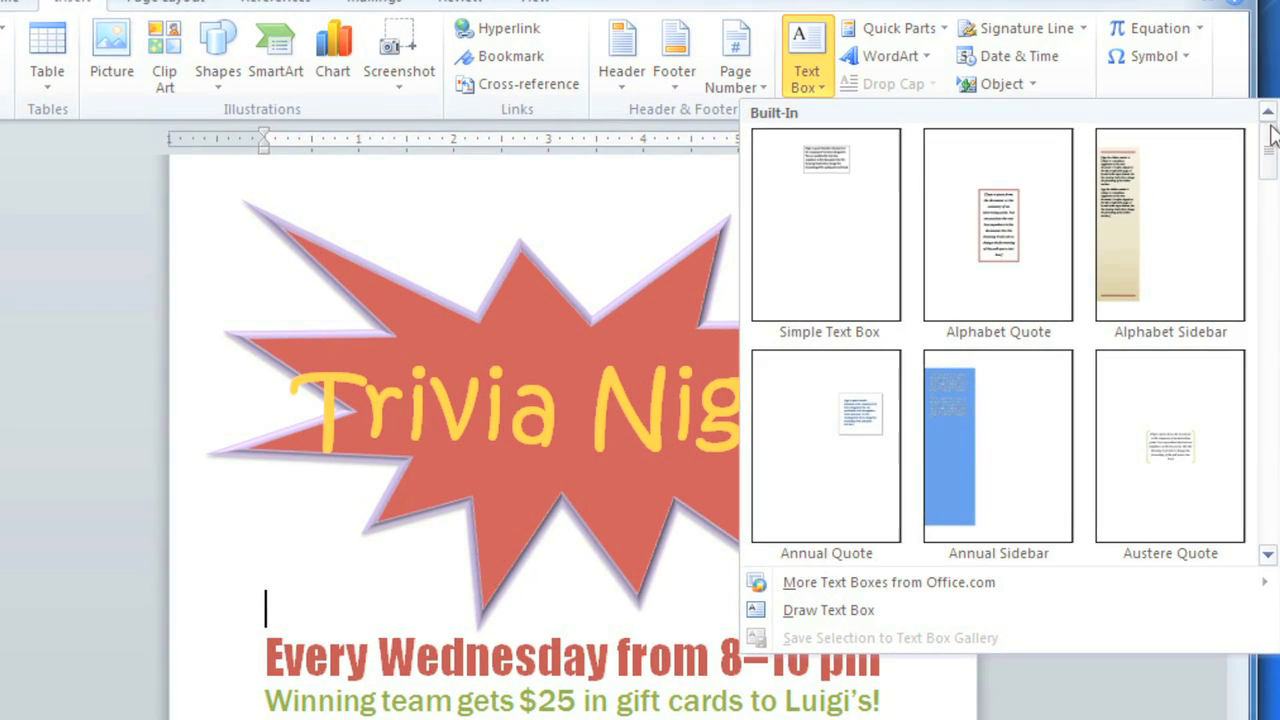
left_click_drag(1272, 138, 1266, 243)
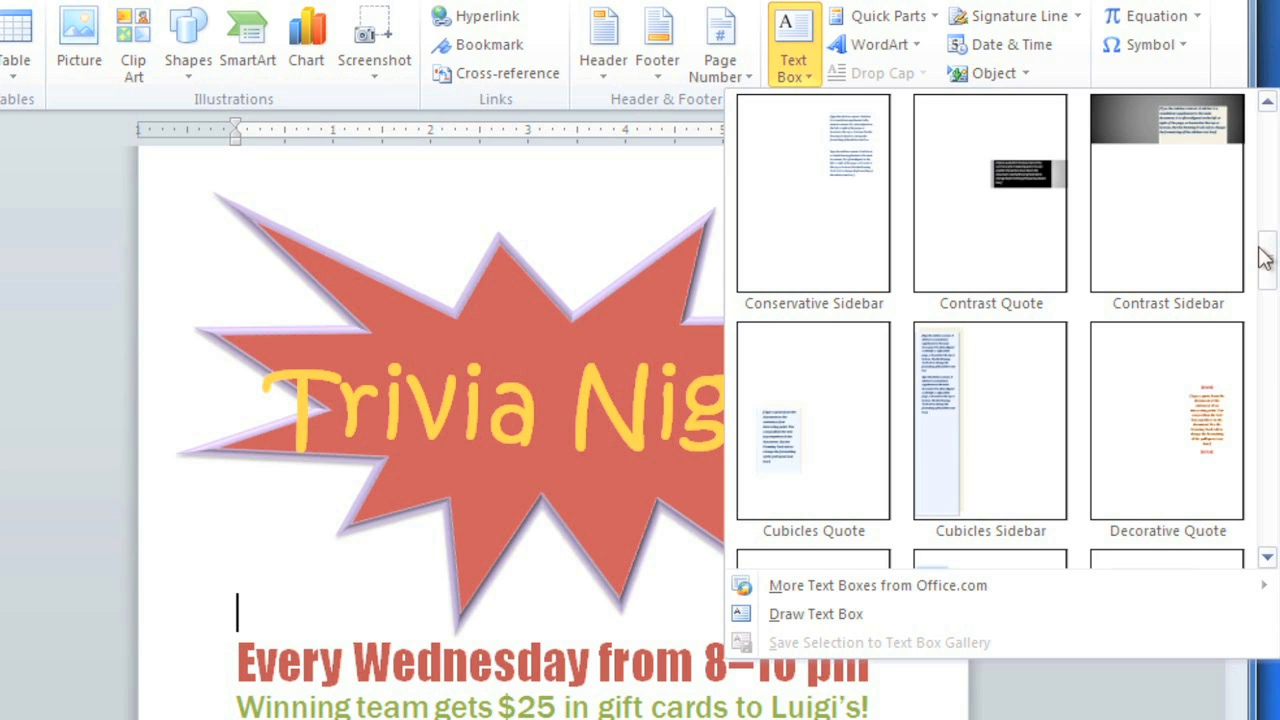
left_click(810, 620)
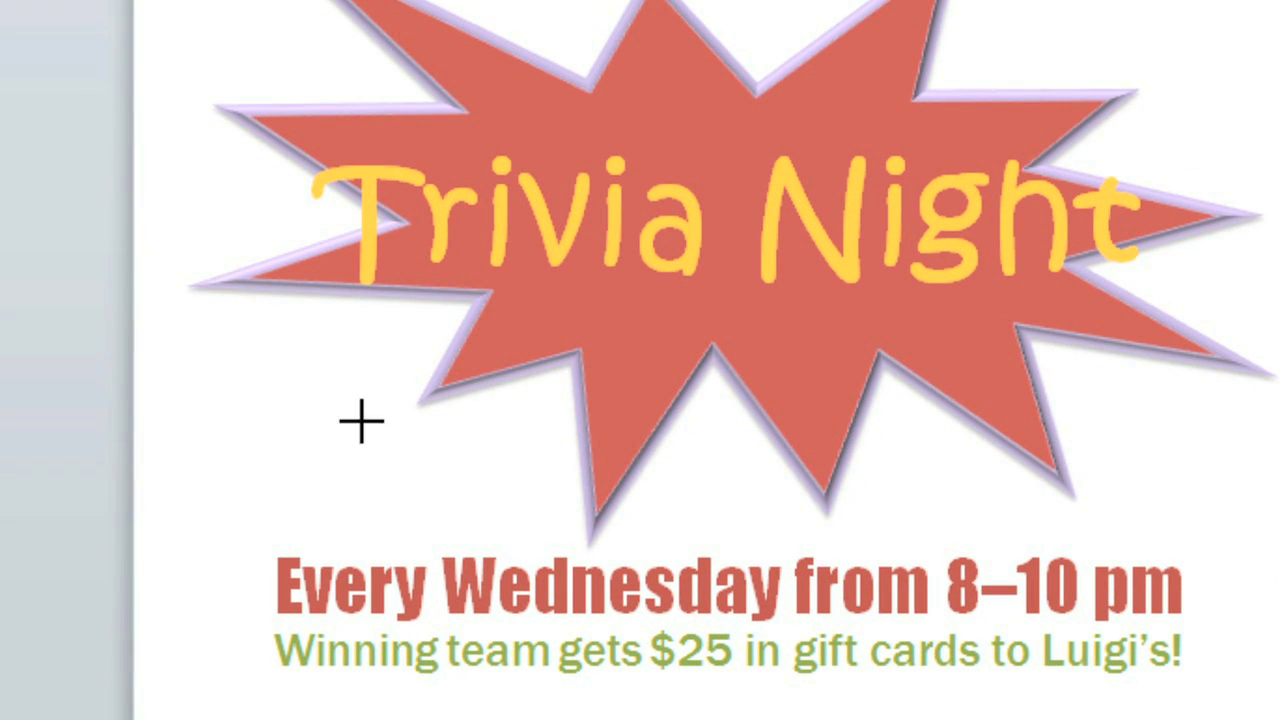
Draw a text box below the starburst, type '@ Luigi's Pizza', and select that text.
mouse_move(262, 424)
left_mouse_down()
mouse_move(593, 662)
mouse_move(1029, 715)
mouse_move(1029, 575)
left_mouse_up()
type("@ Luigi’s")
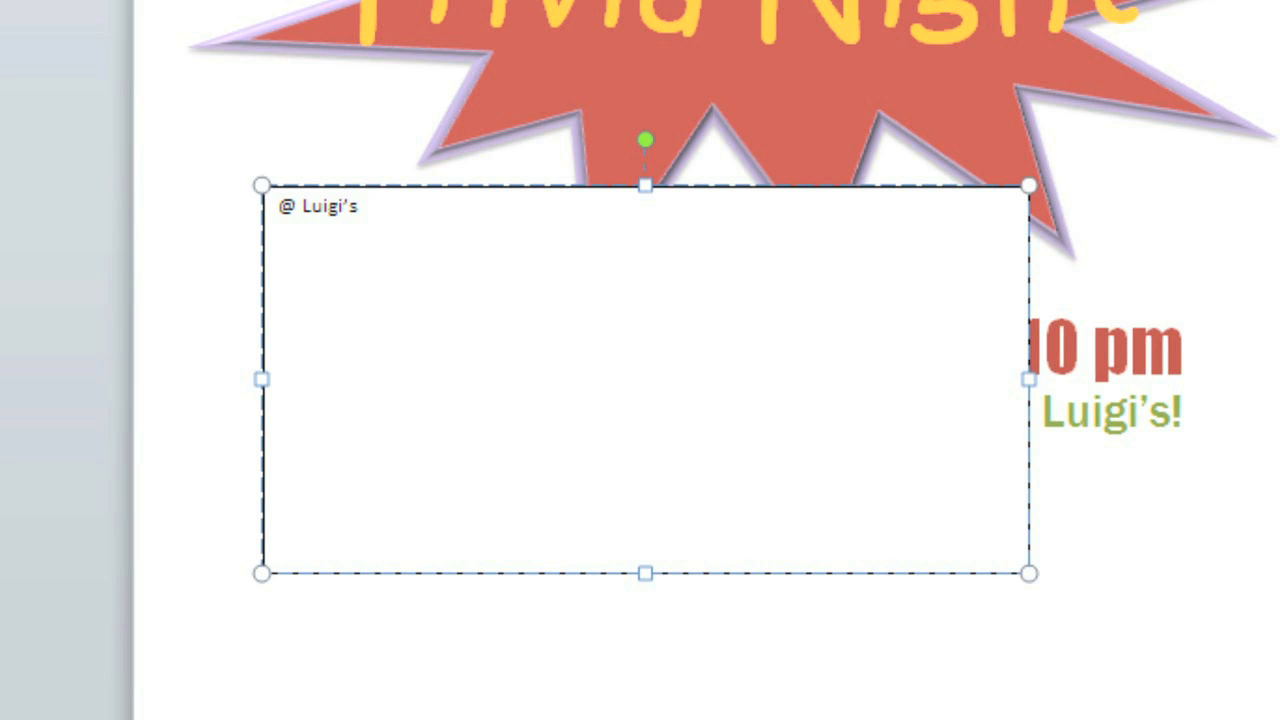
type("'s Pizza")
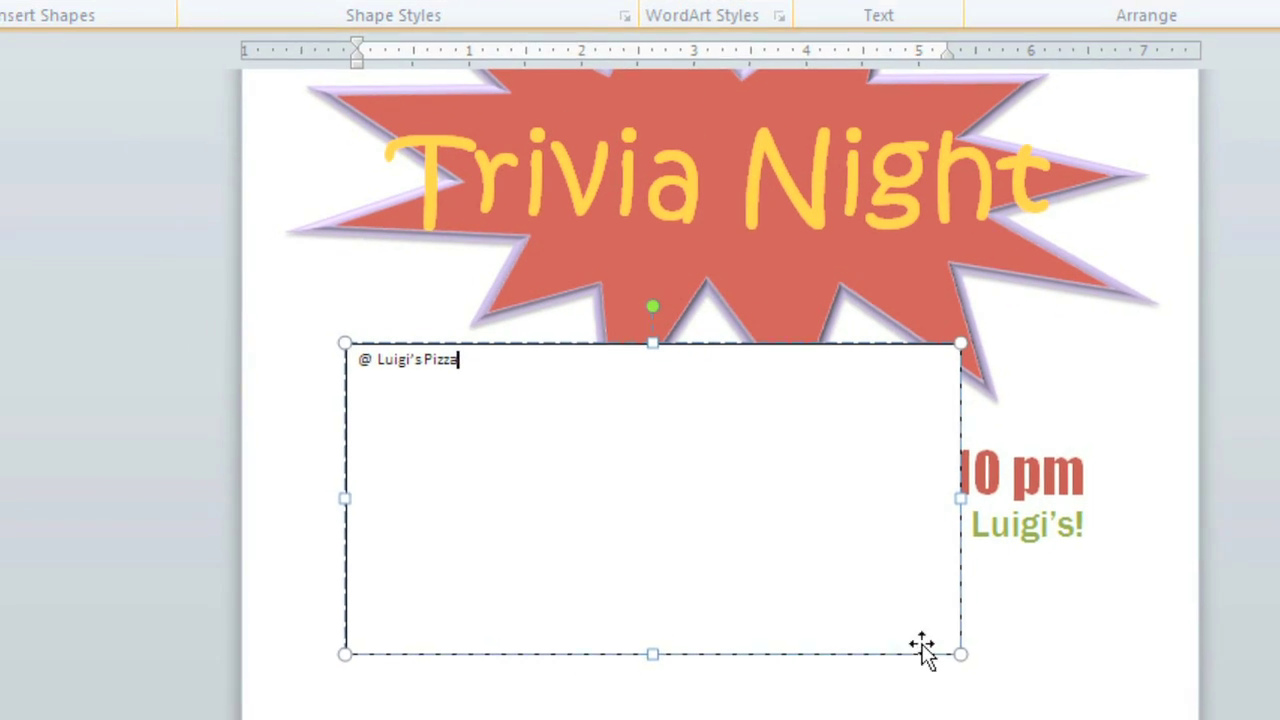
left_click_drag(457, 359, 350, 358)
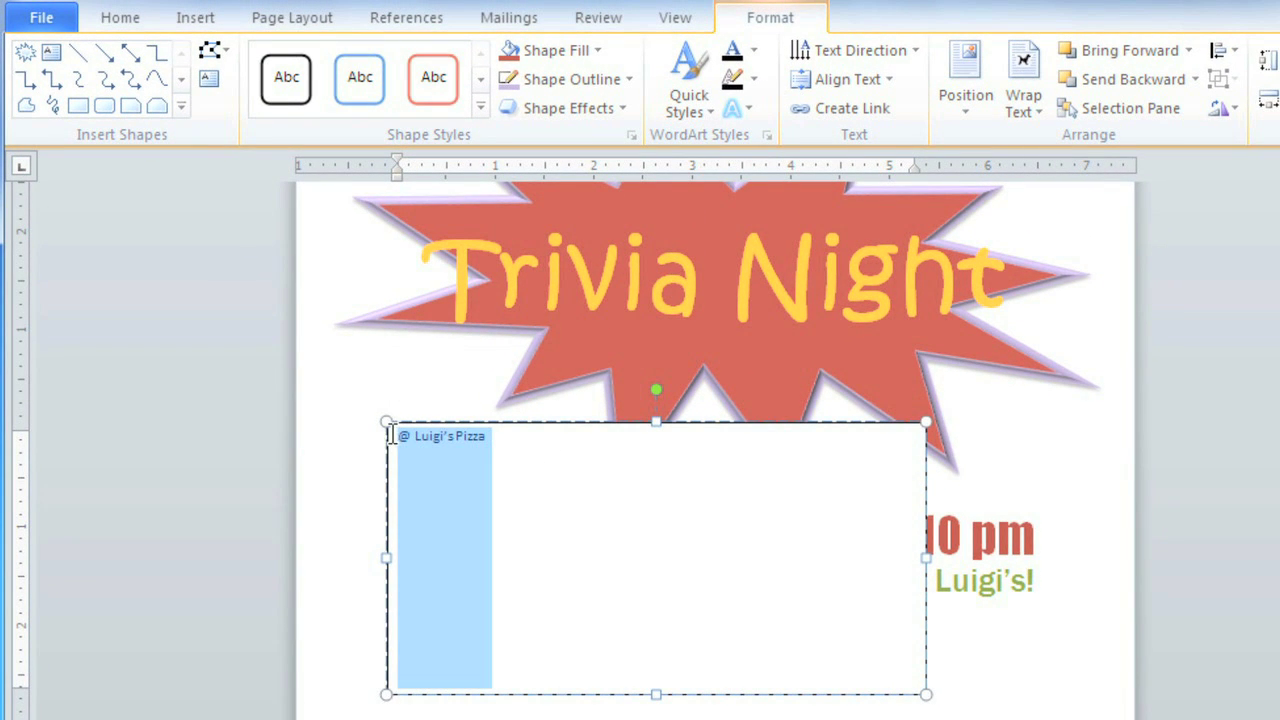
Set the '@ Luigi's Pizza' text to 36-pt Kristen ITC.
left_click(118, 20)
left_click(231, 60)
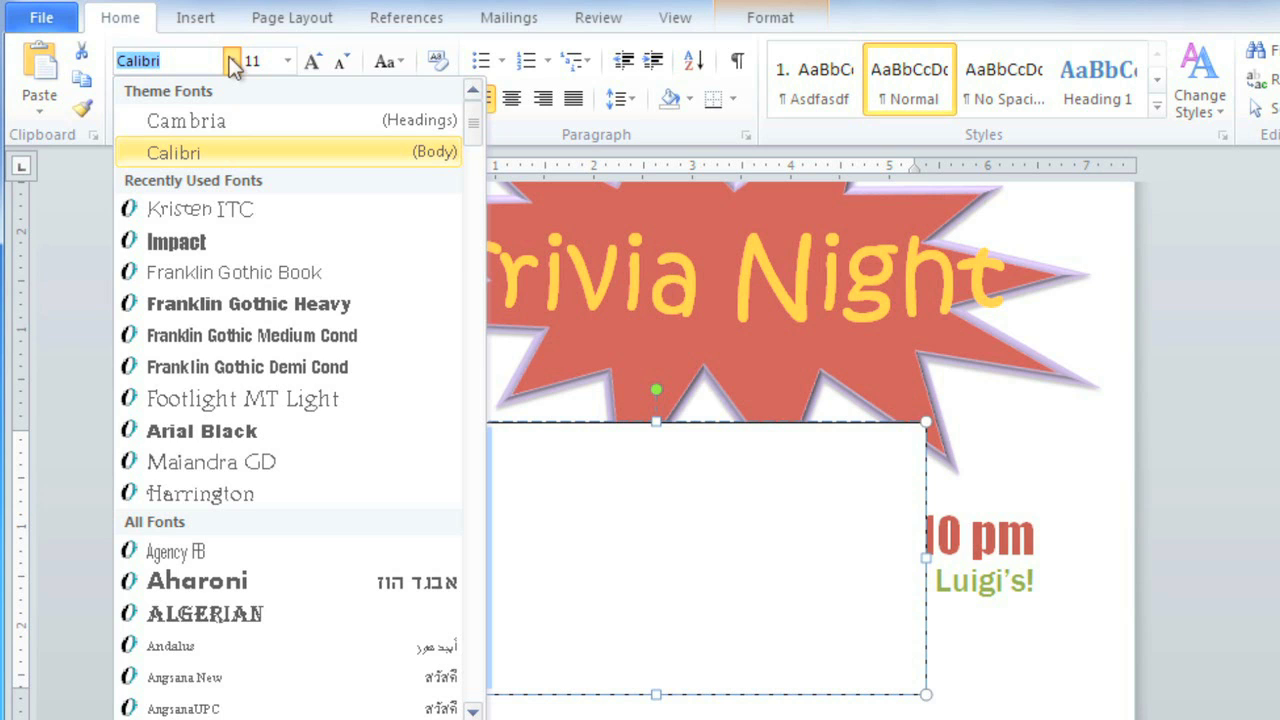
left_click(223, 207)
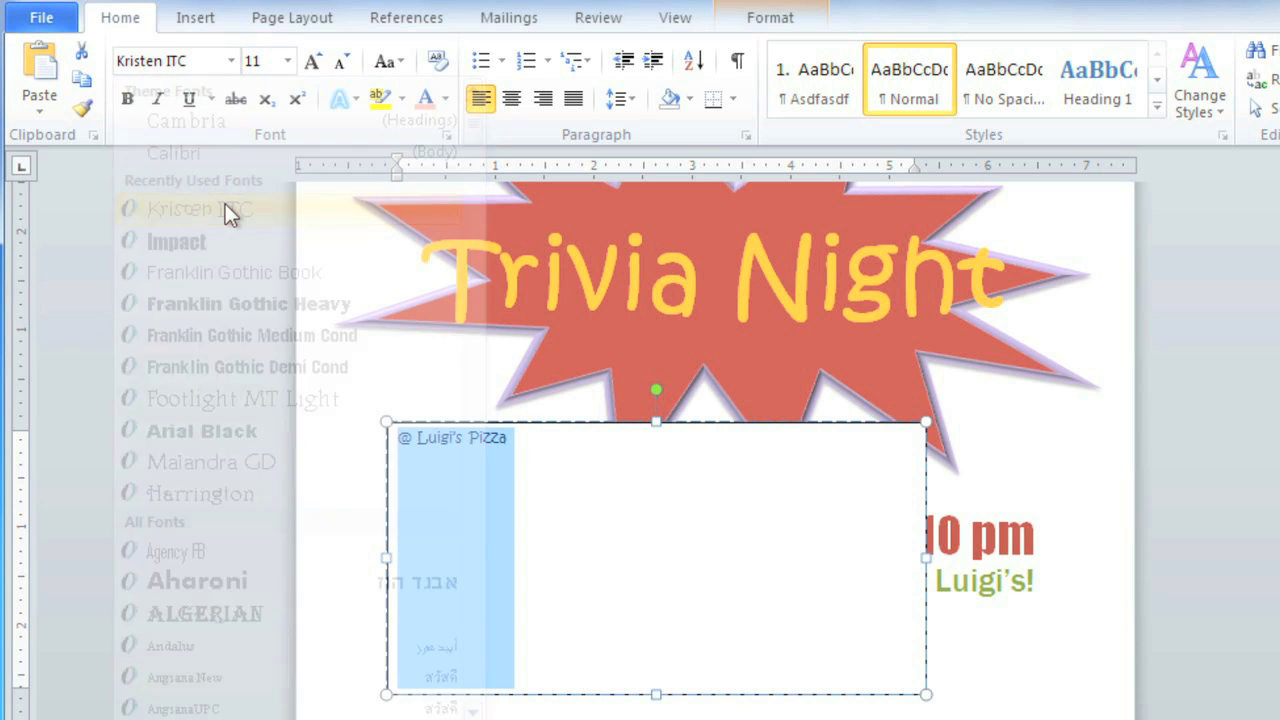
left_click(290, 62)
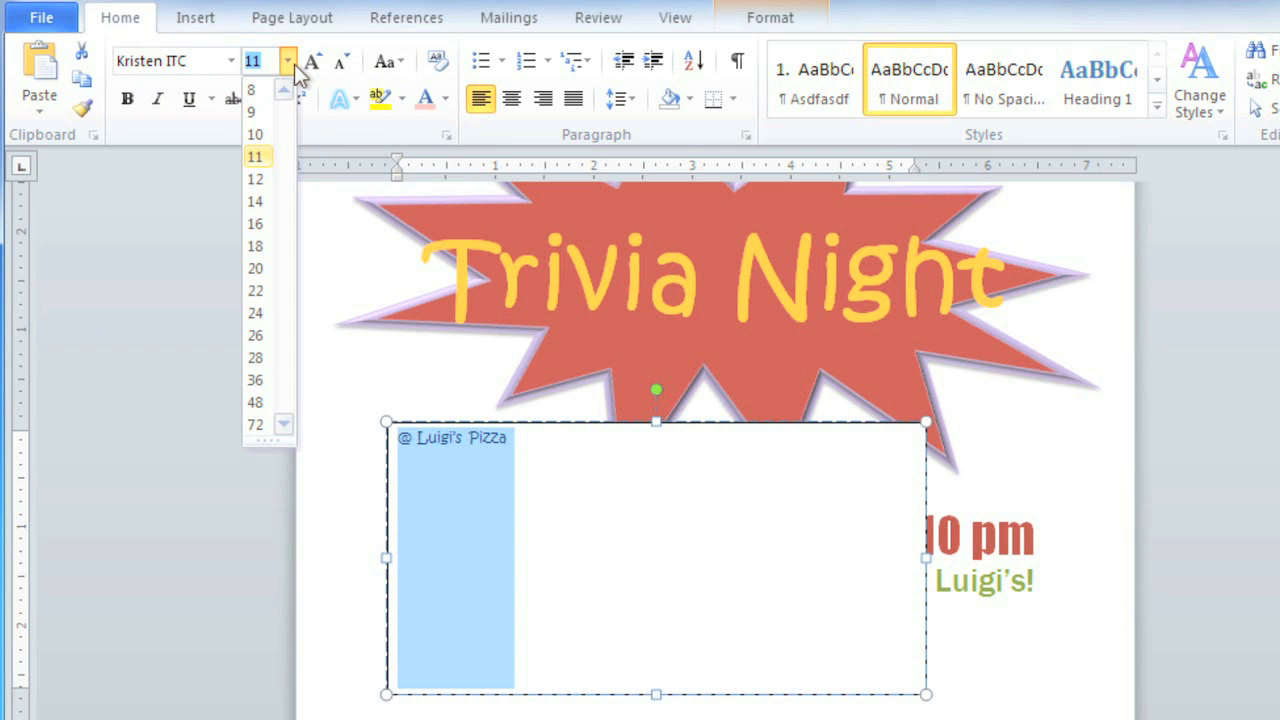
left_click(262, 380)
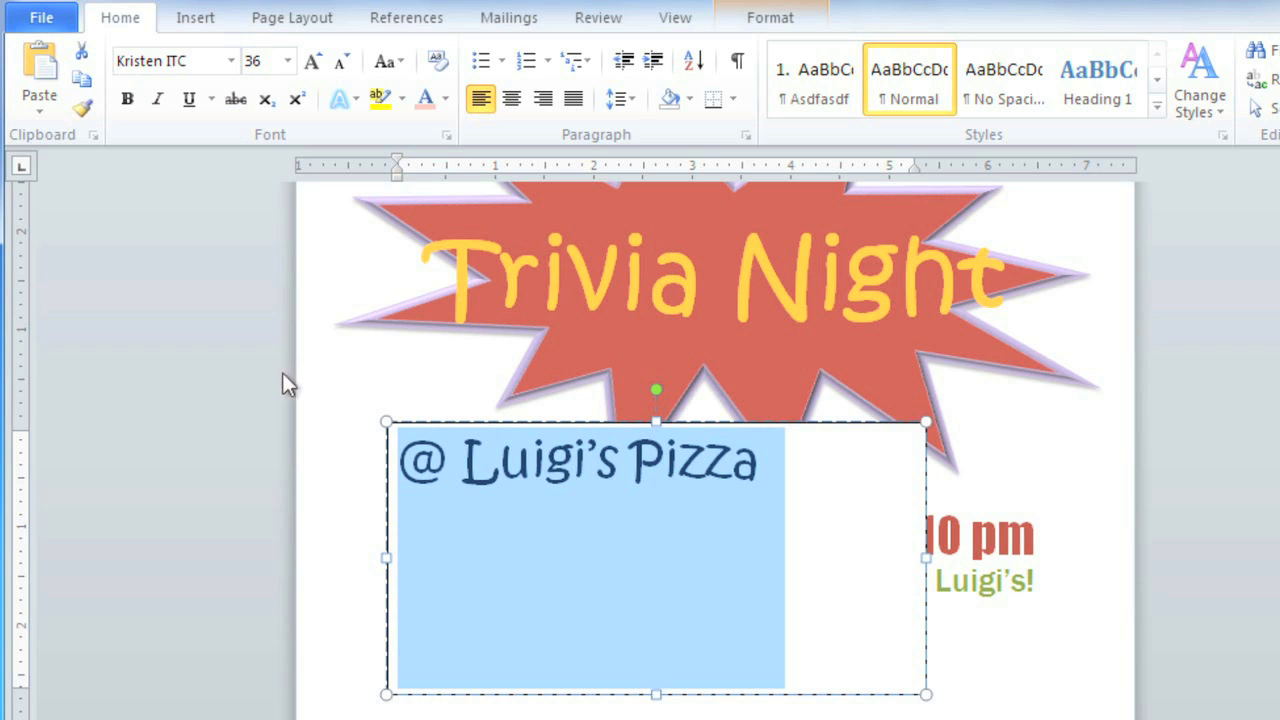
Centre the line horizontally and remove the space after its paragraph.
left_click(510, 99)
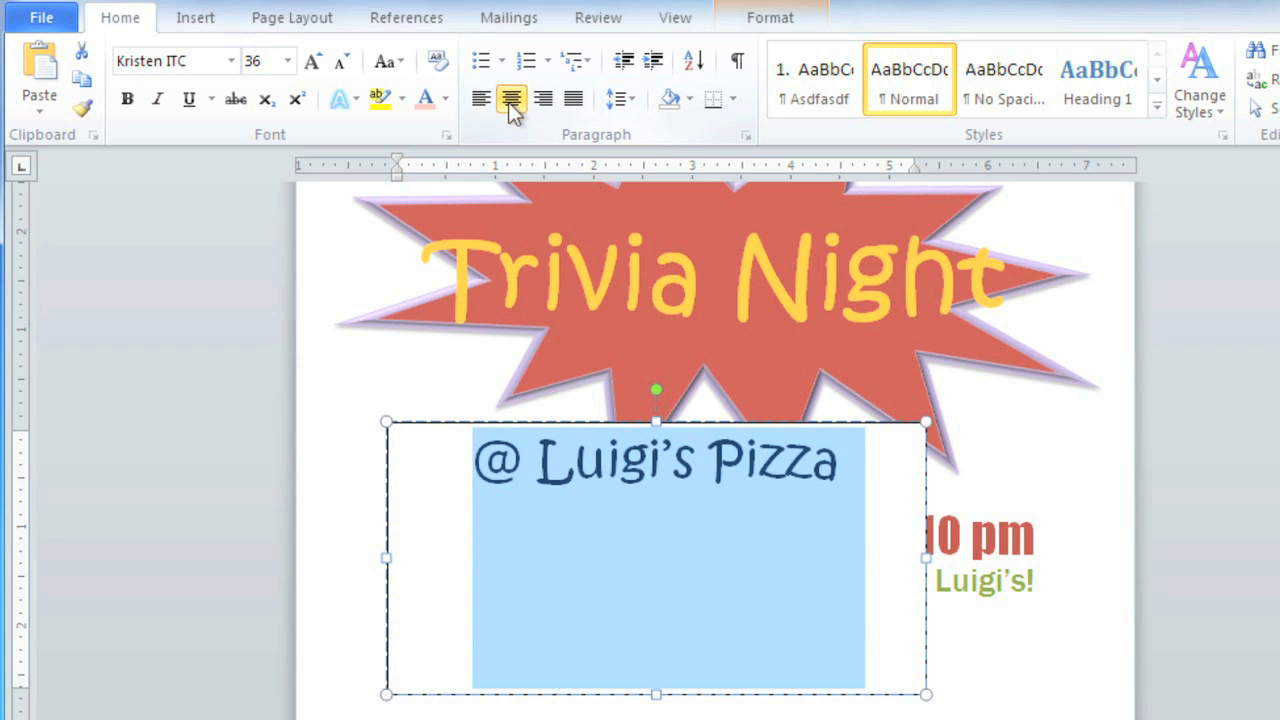
left_click(623, 105)
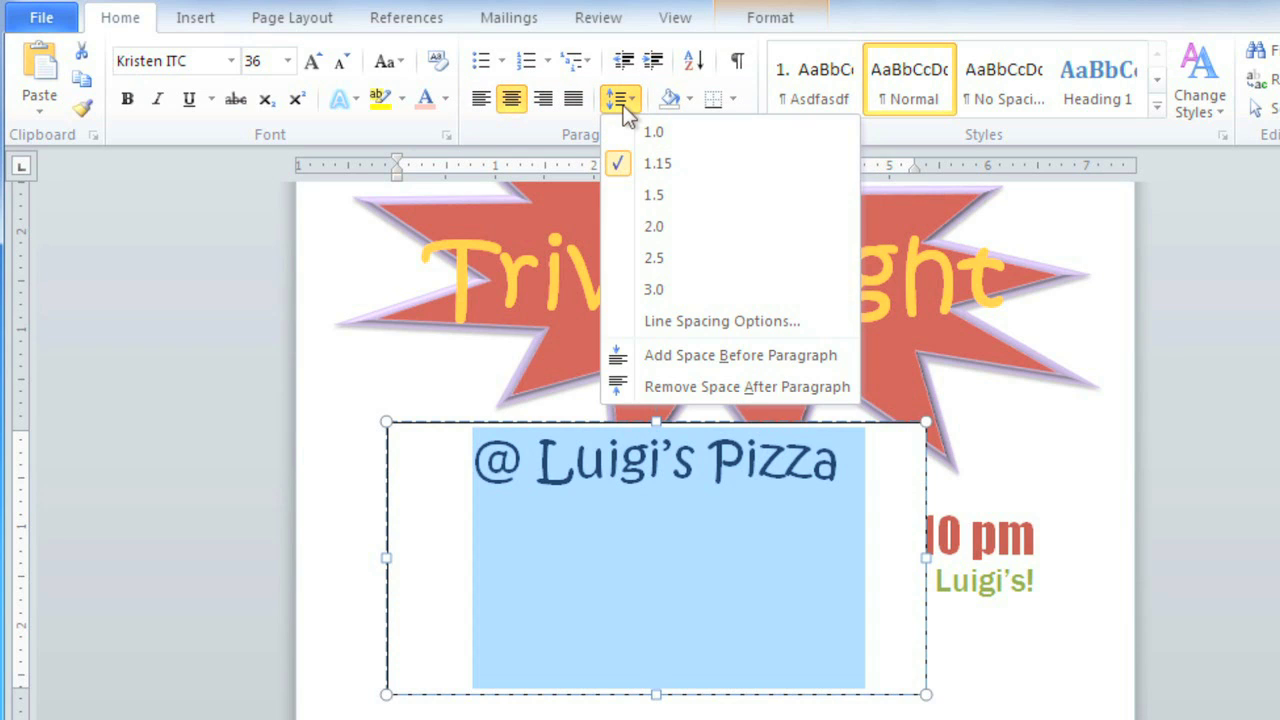
left_click(670, 387)
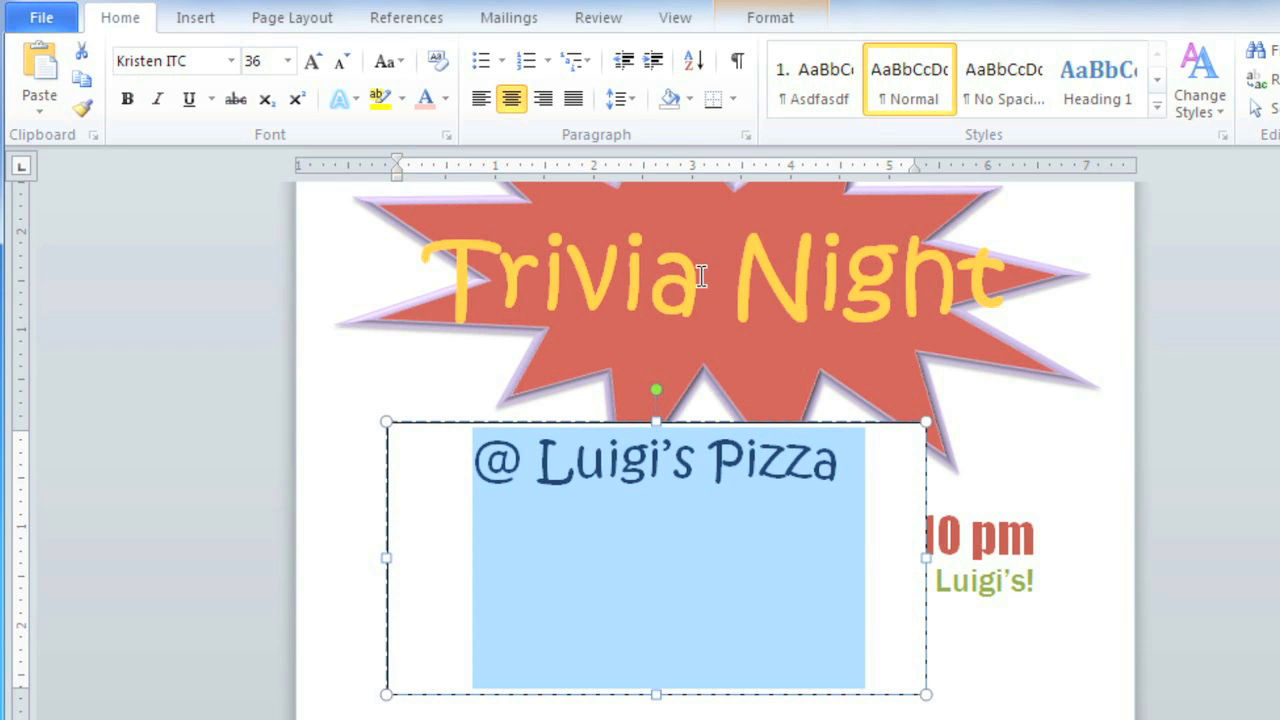
left_click(766, 24)
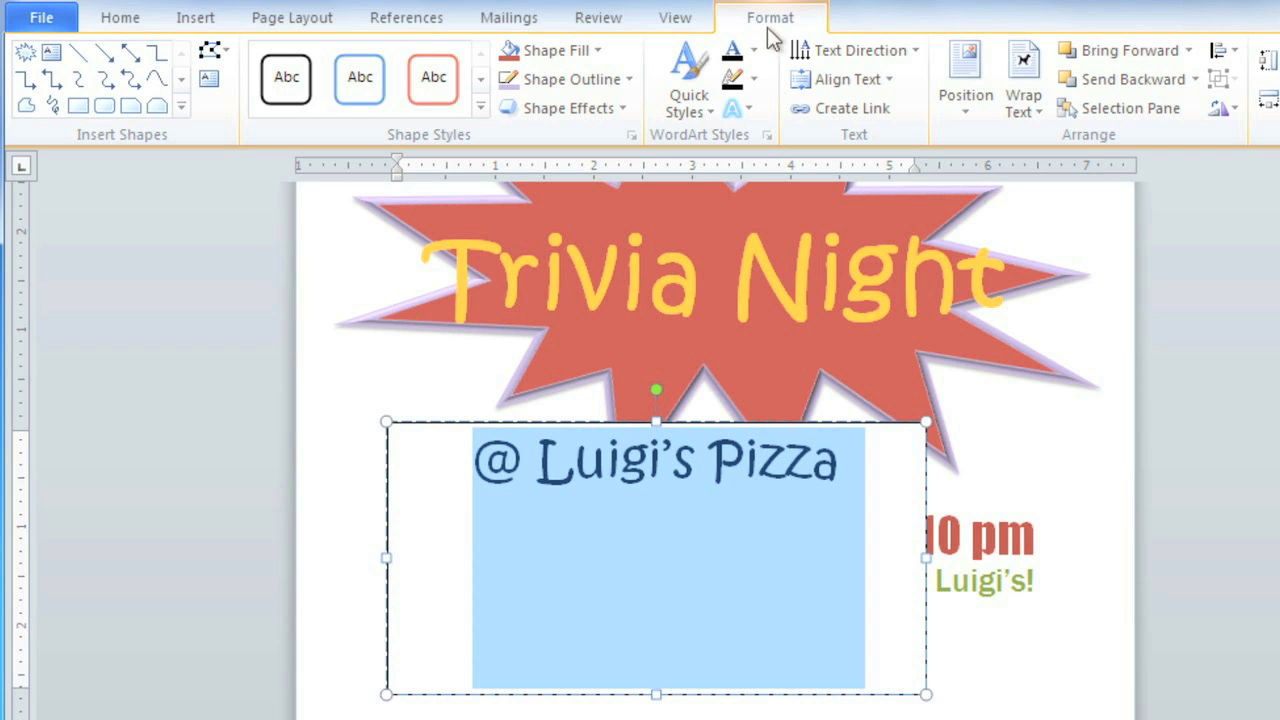
Middle-align the text vertically, shrink the box, and move it up over the starburst.
left_click(800, 80)
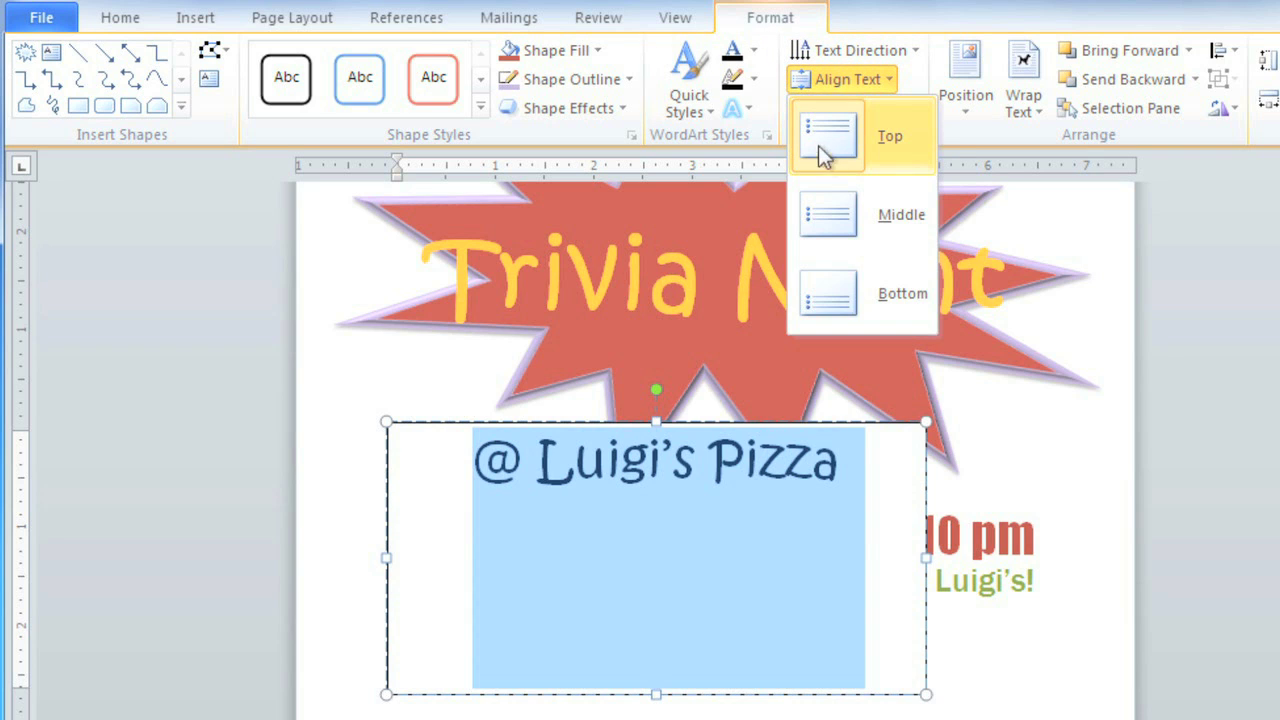
left_click(843, 218)
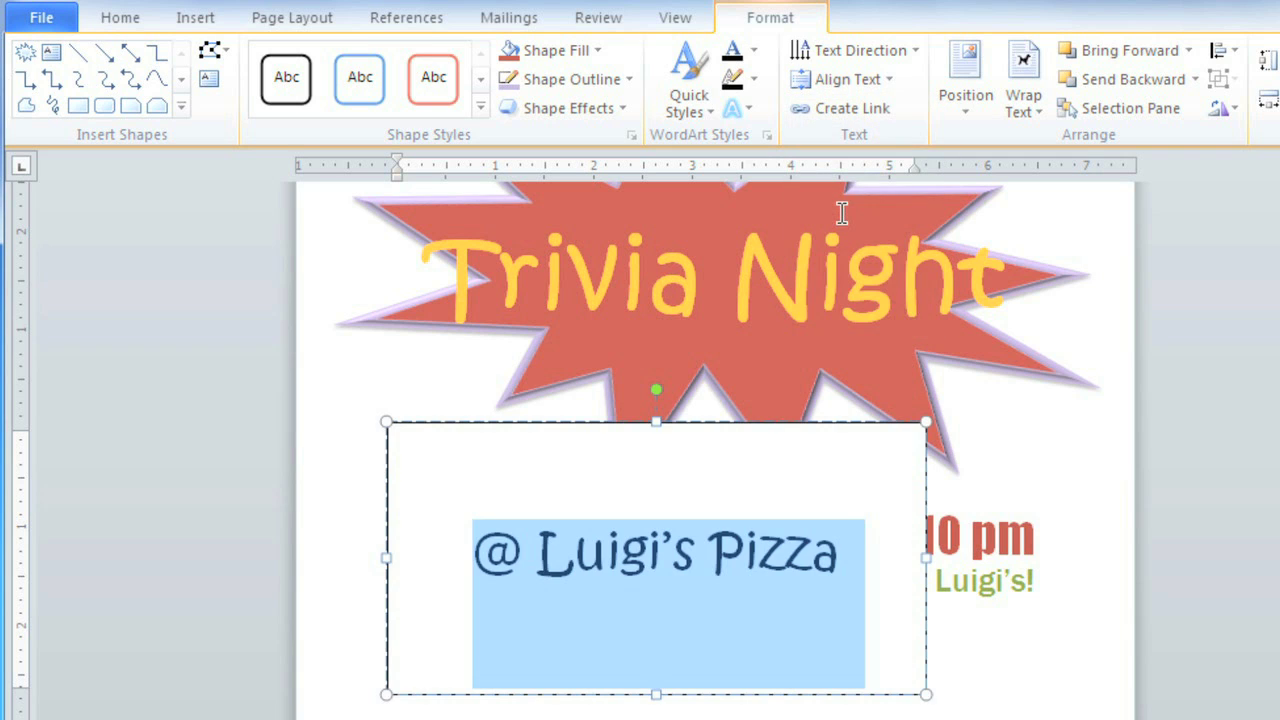
left_click(912, 421)
left_click_drag(924, 421, 843, 456)
left_click_drag(614, 456, 615, 509)
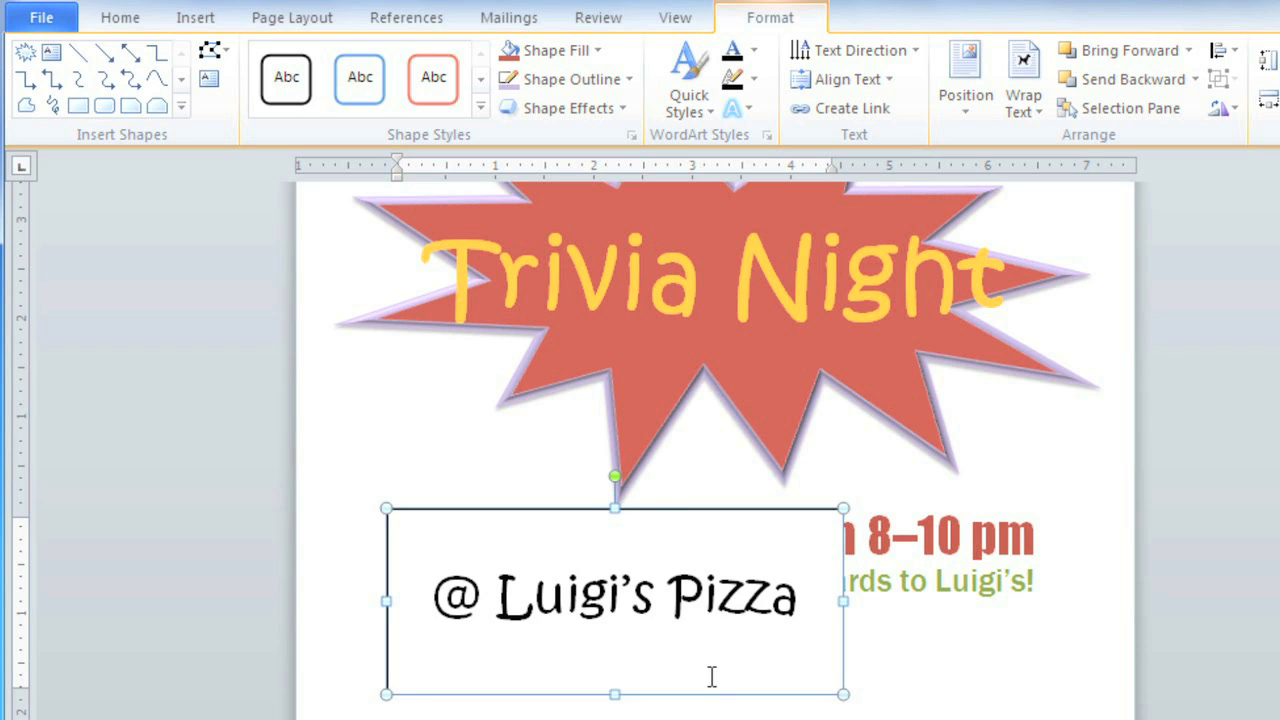
left_click_drag(706, 691, 792, 518)
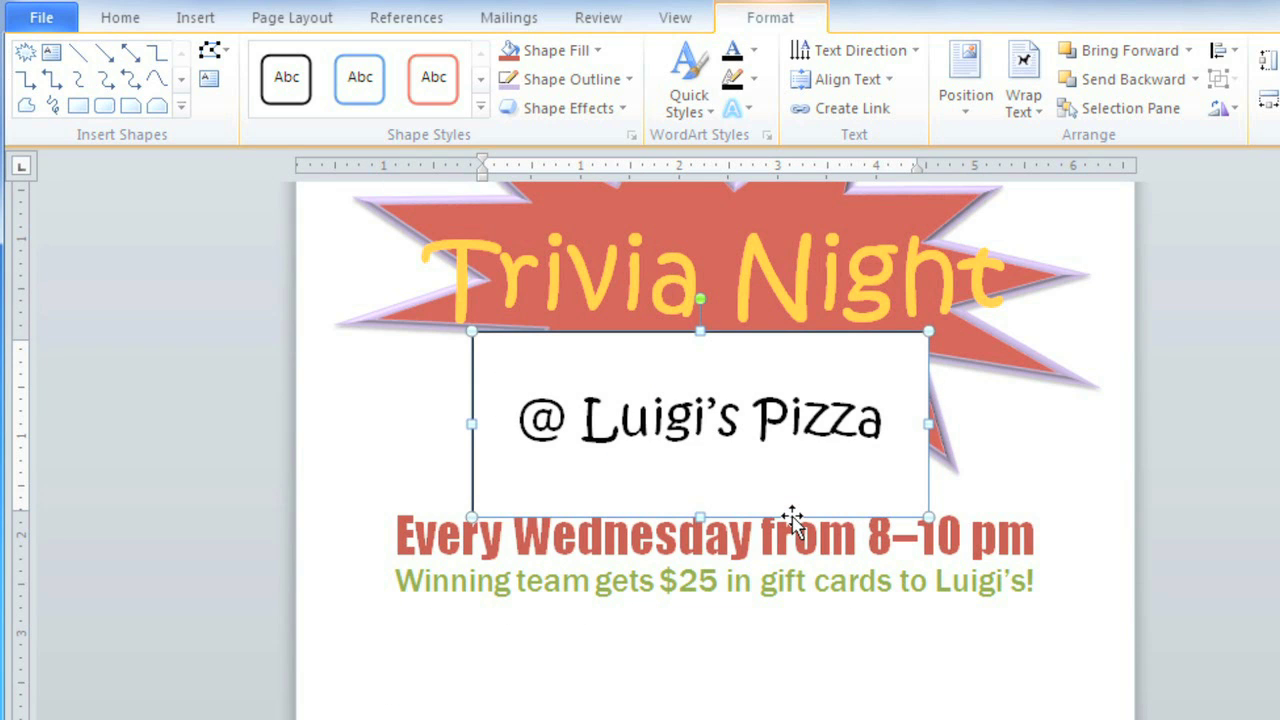
Apply the third-row green shape style, giving a solid green fill with white text.
left_click(480, 108)
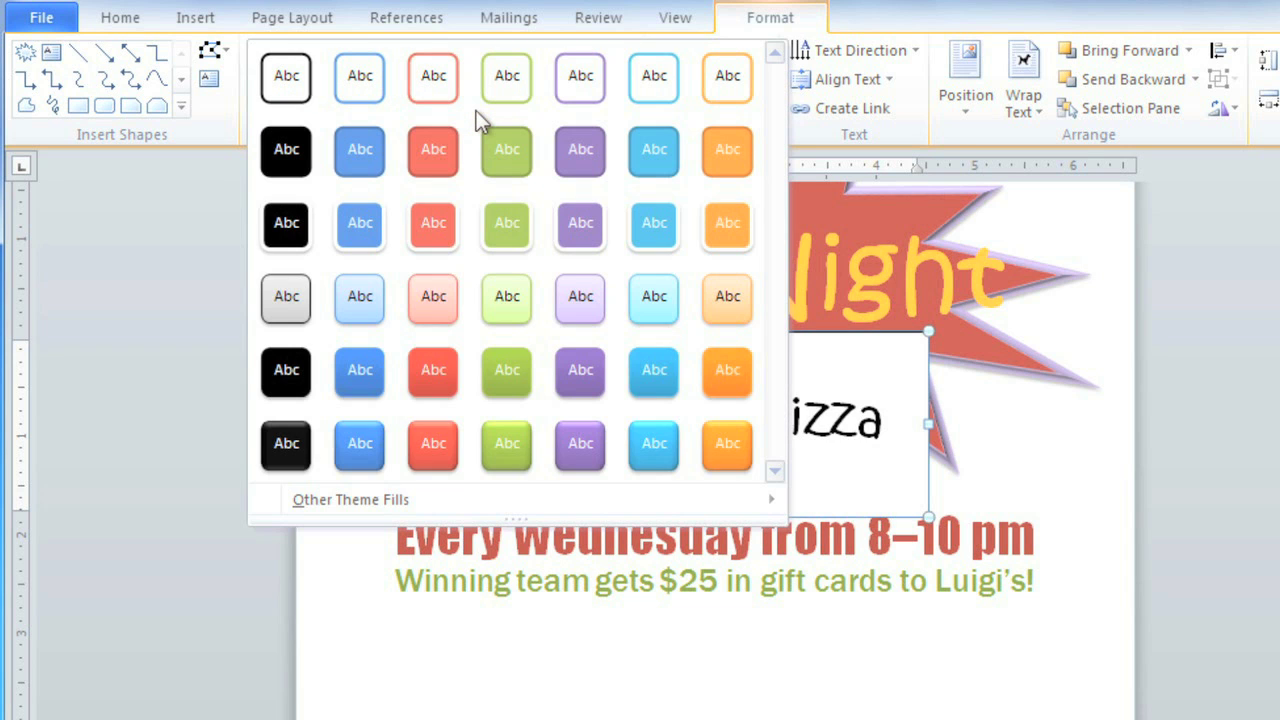
left_click(502, 230)
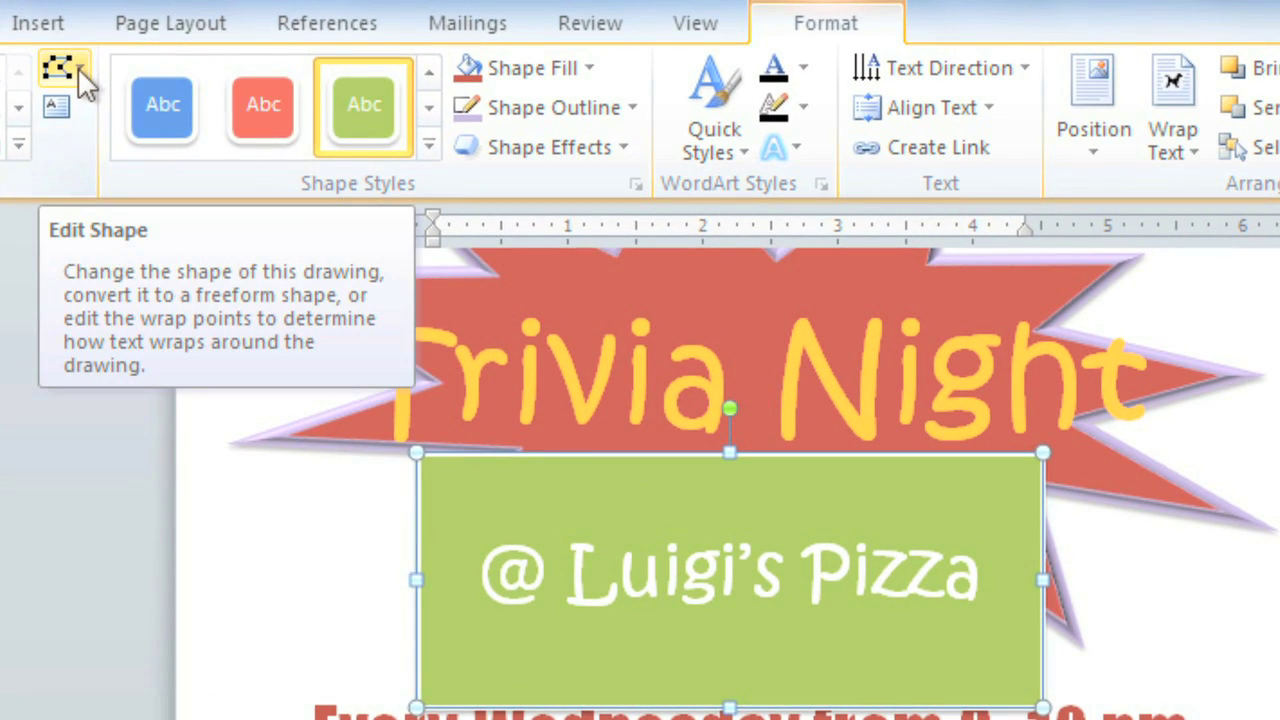
Change the Luigi's Pizza box into a Trapezoid and nudge it down slightly.
left_click(78, 67)
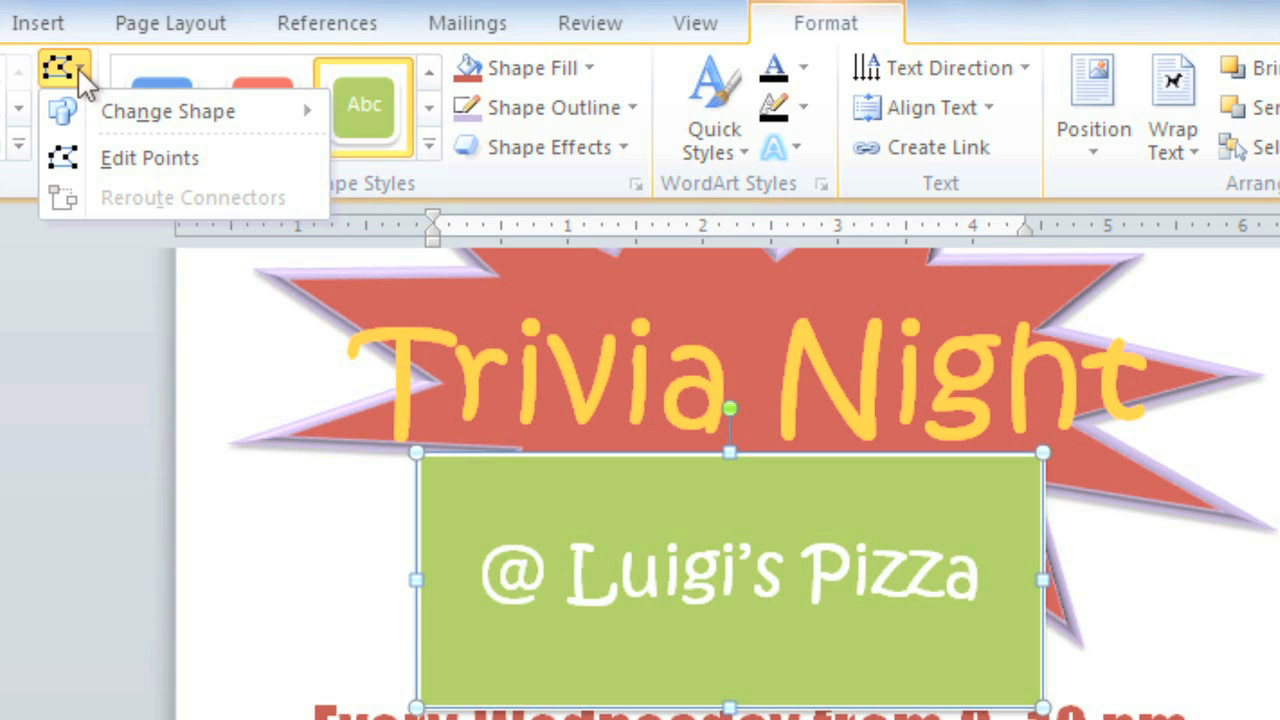
mouse_move(200, 114)
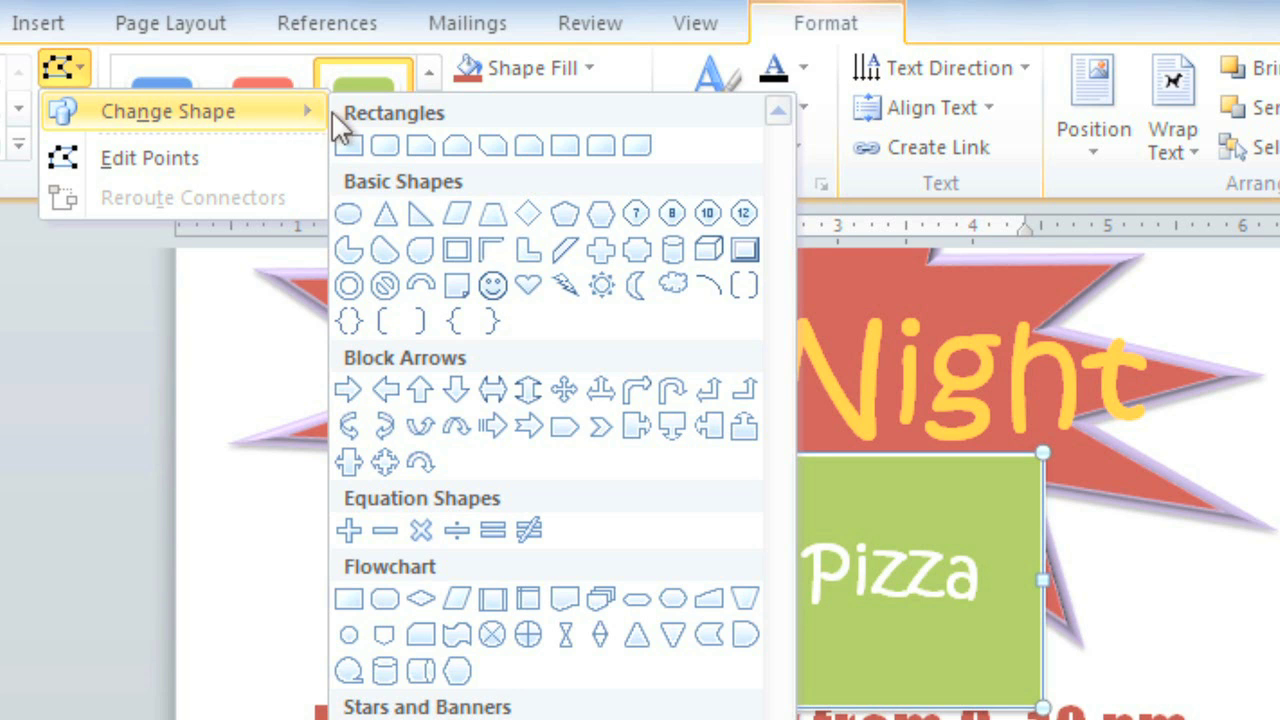
left_click(492, 214)
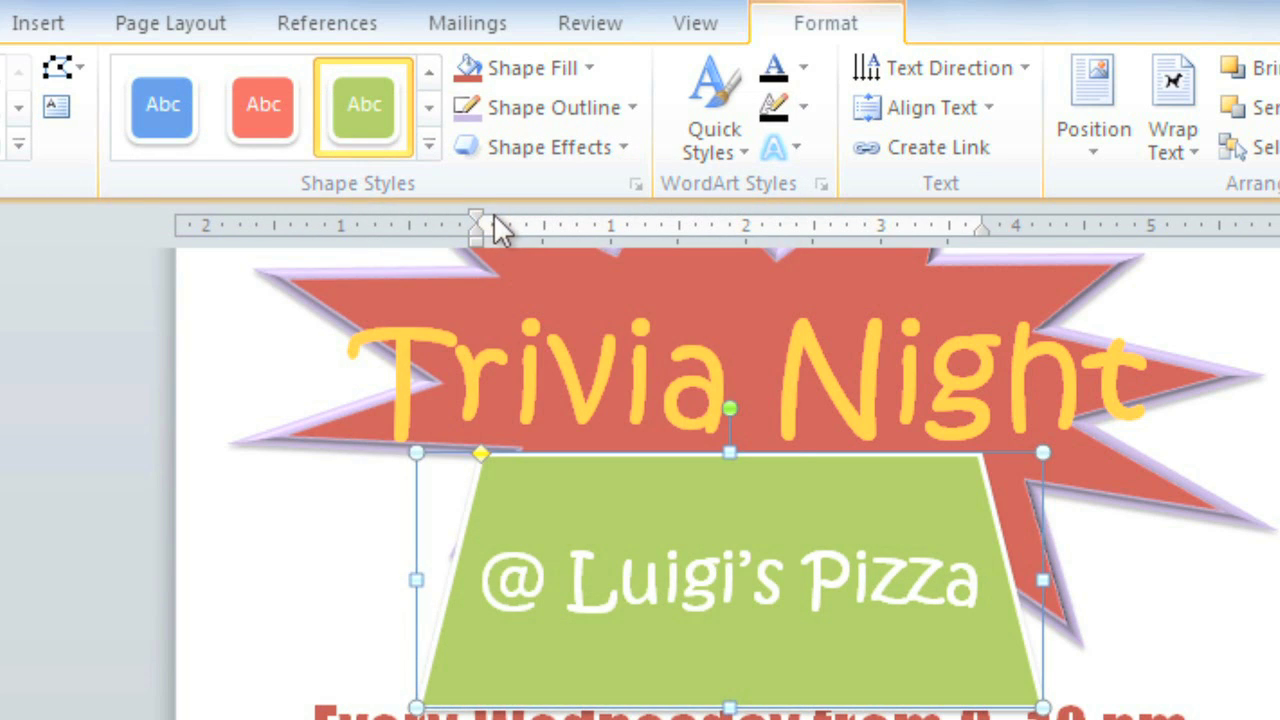
left_click_drag(729, 458, 727, 505)
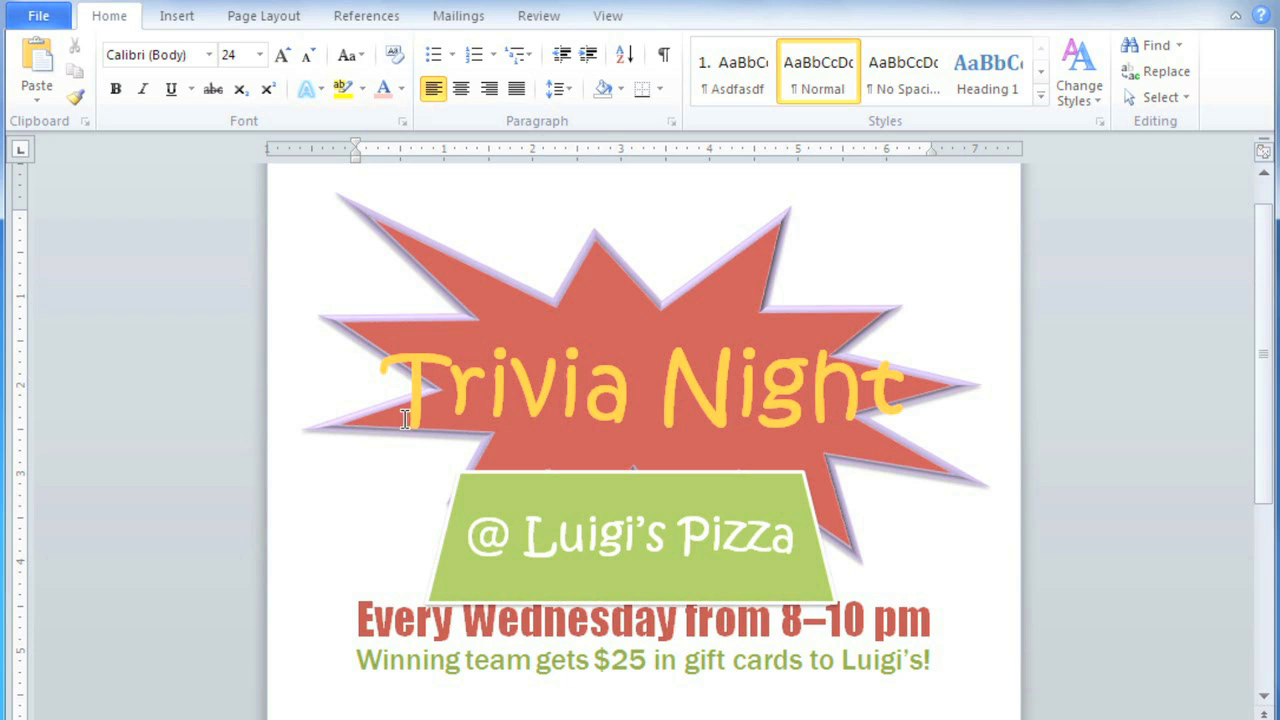
Select the 'Trivia Night' title text and bring up the Insert commands.
left_click_drag(900, 398, 459, 416)
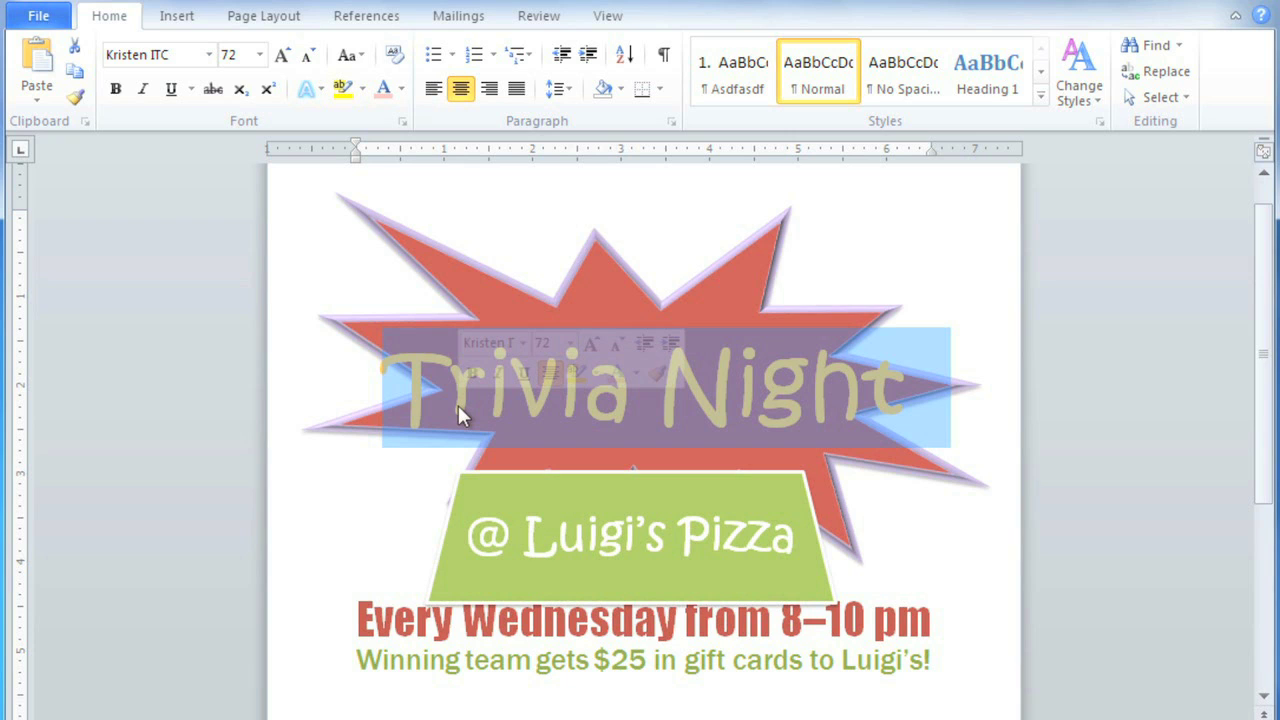
left_click(195, 20)
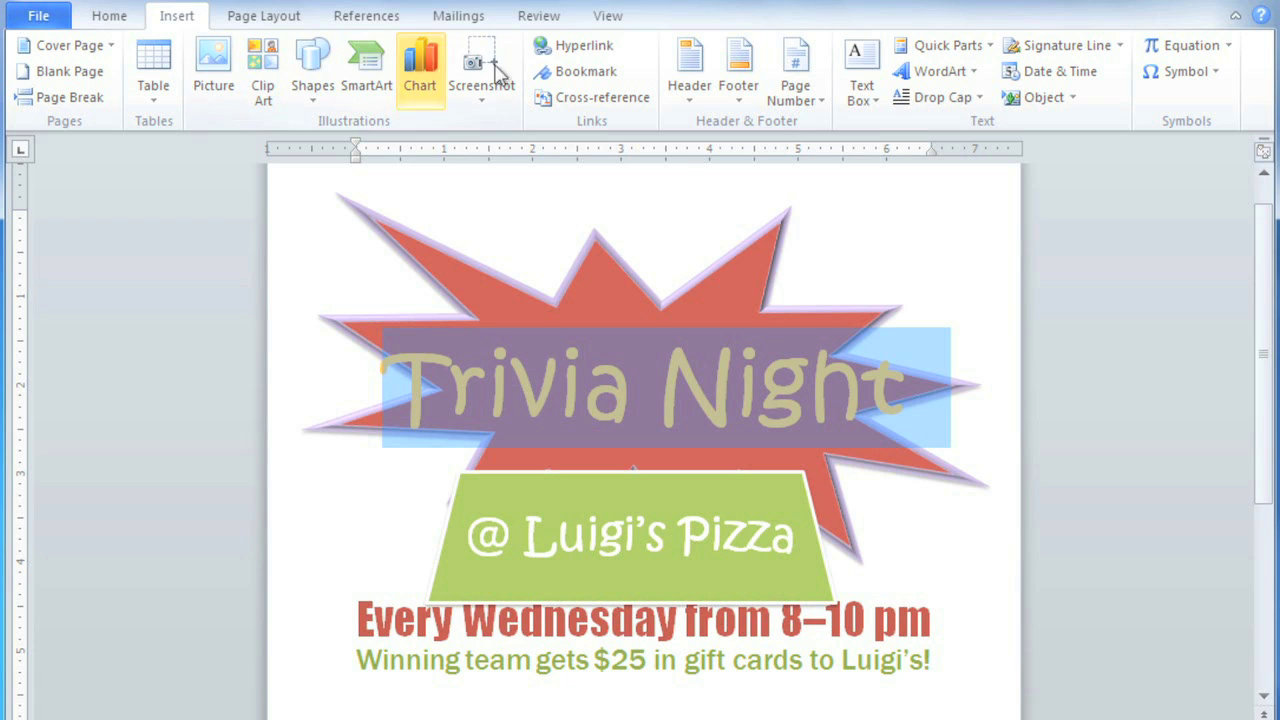
Convert 'Trivia Night' into WordArt using a grey outlined gallery style.
left_click(916, 76)
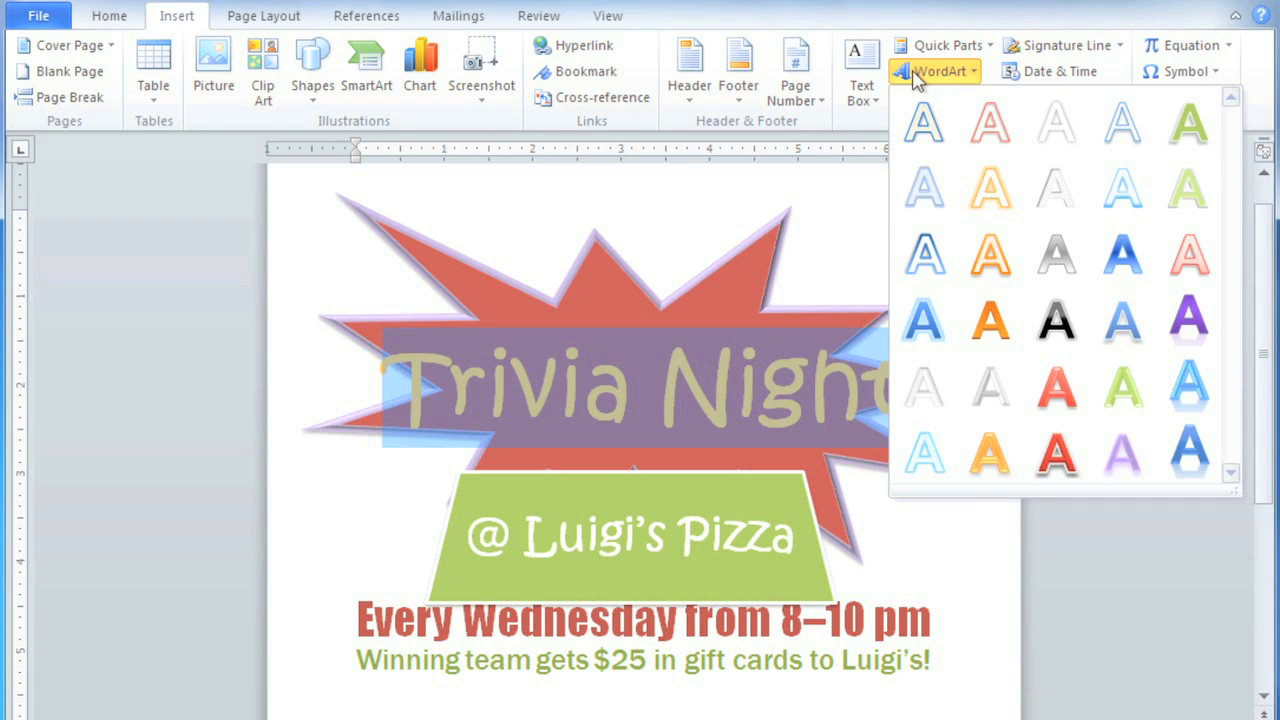
left_click(1048, 320)
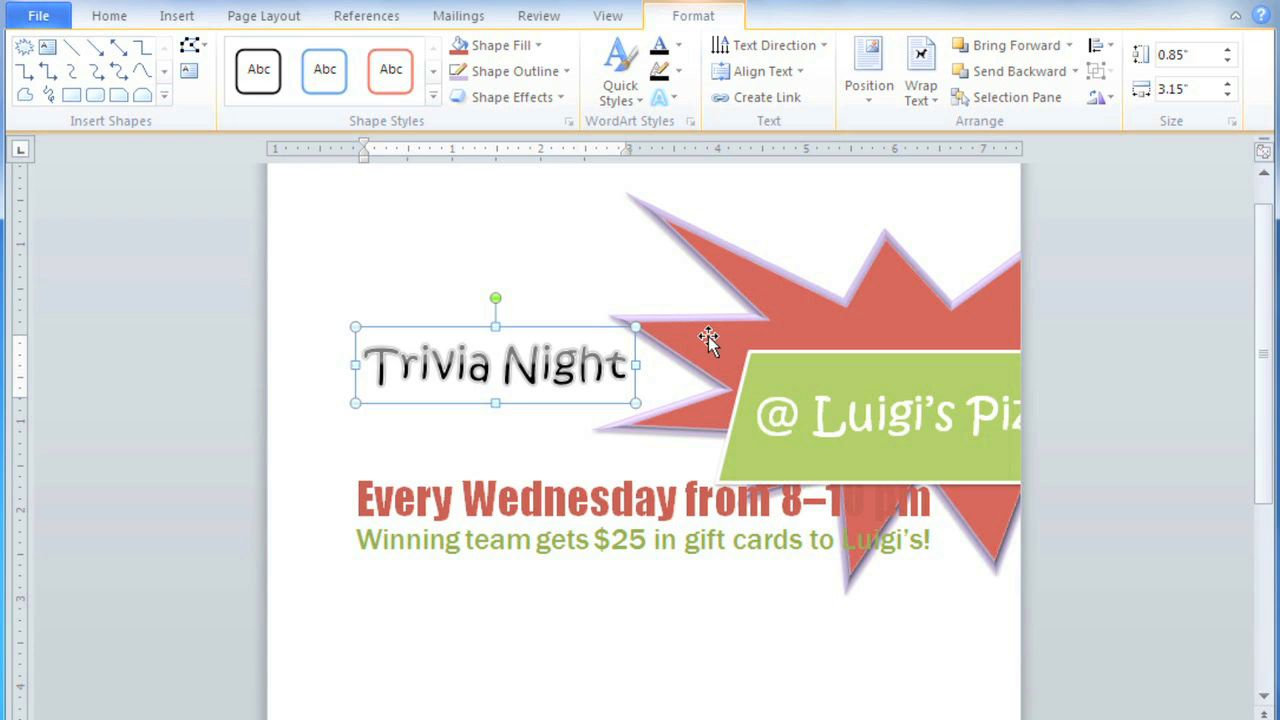
Float the WordArt In Front of Text, drag it onto the starburst, and lower the banner.
left_click(912, 110)
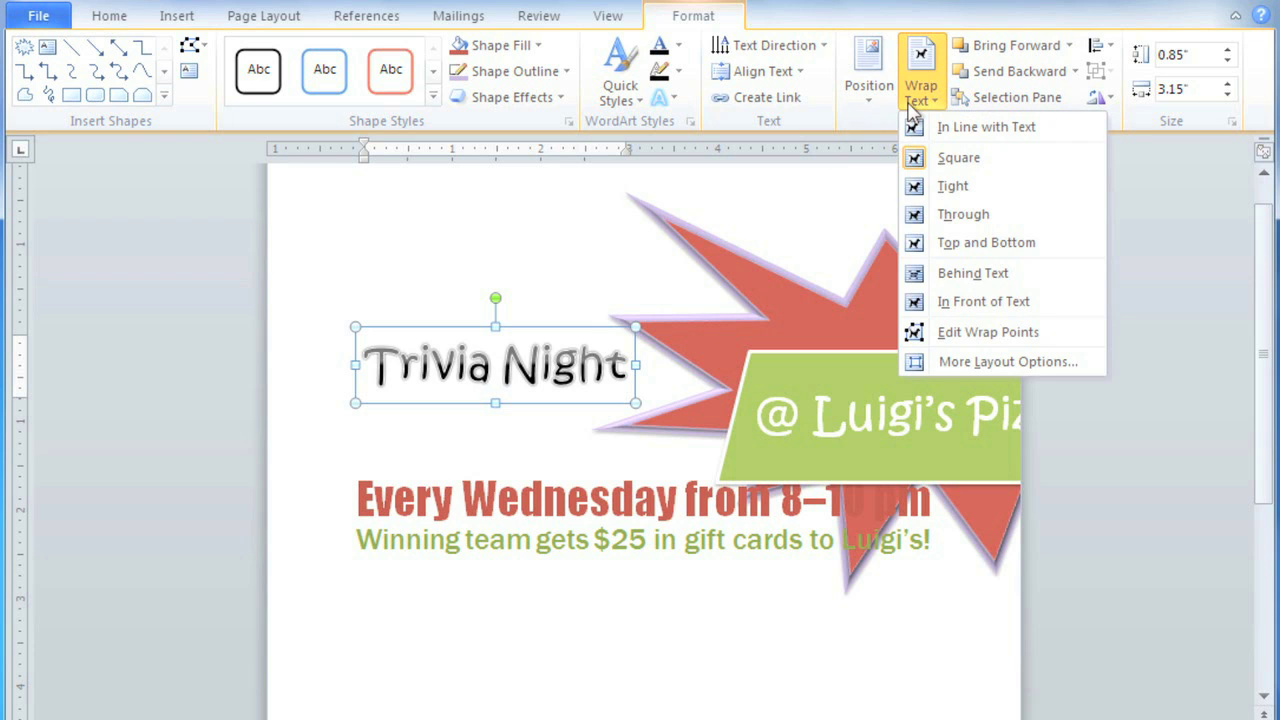
left_click(915, 303)
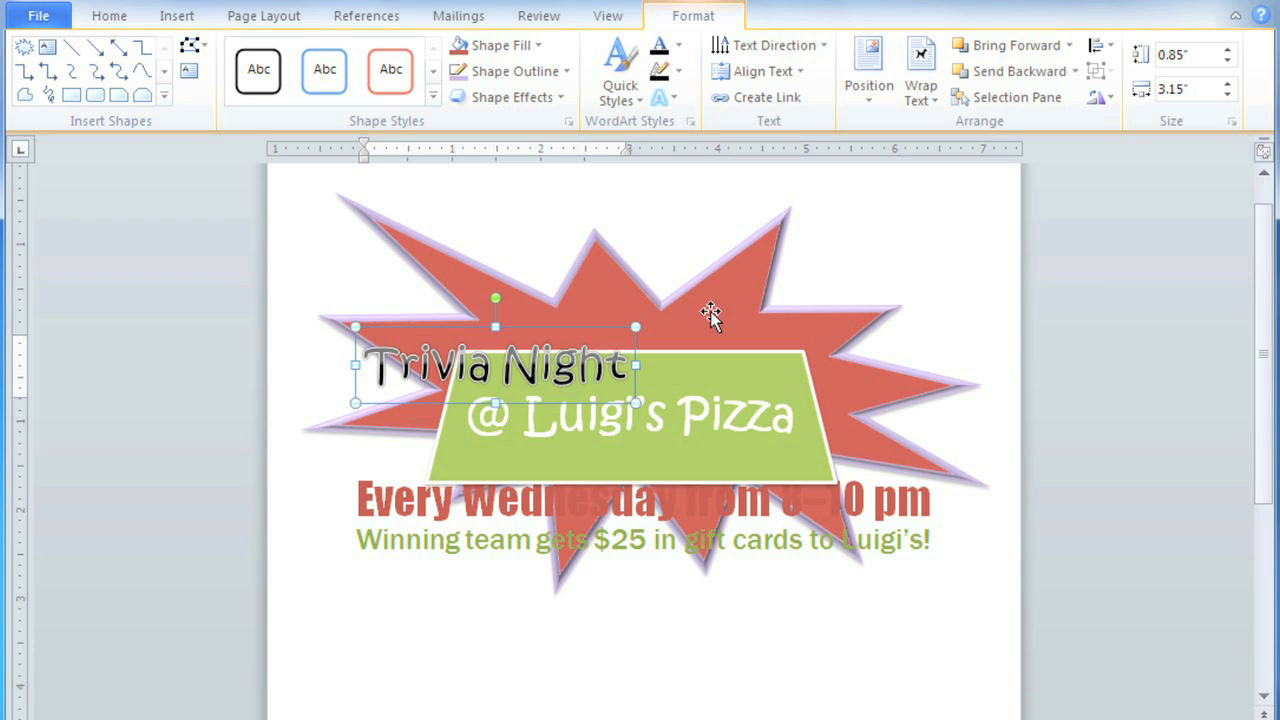
left_click_drag(600, 330, 748, 295)
left_click_drag(484, 354, 500, 390)
Add a line break before 'Every Wednesday', lower the banner, and centre the WordArt on the starburst.
left_click(360, 497)
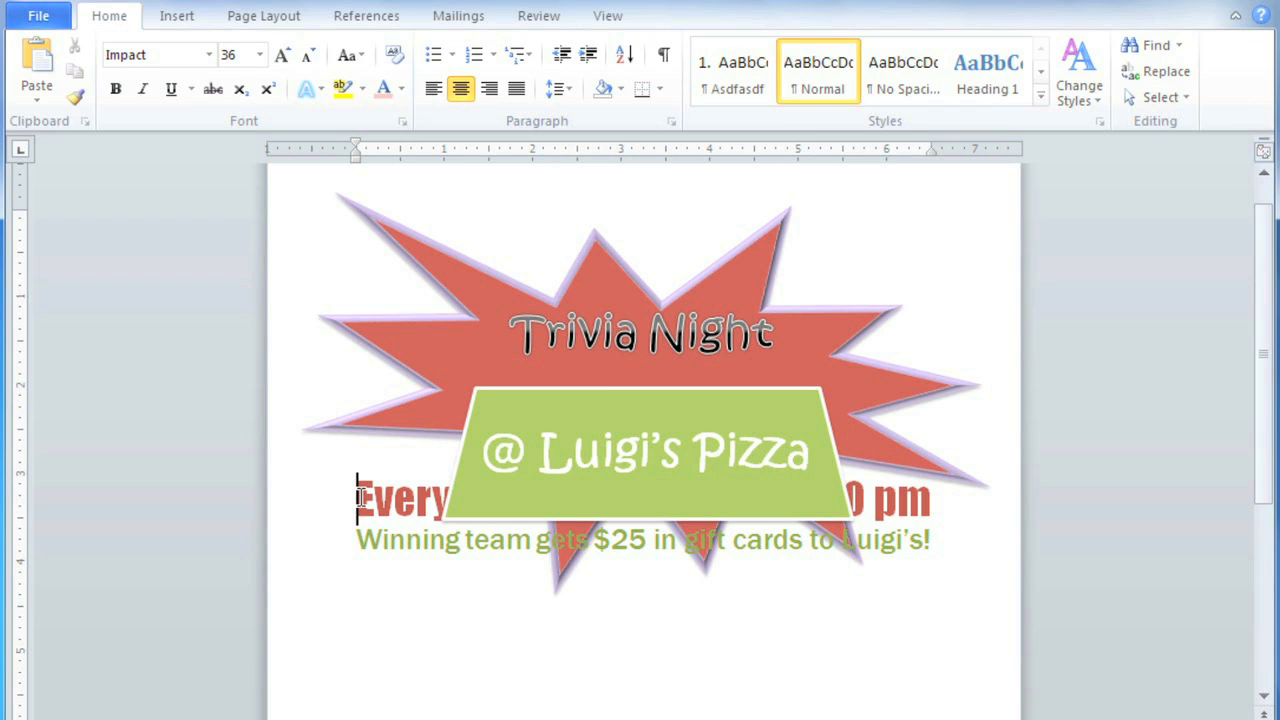
key("Return")
key("Return")
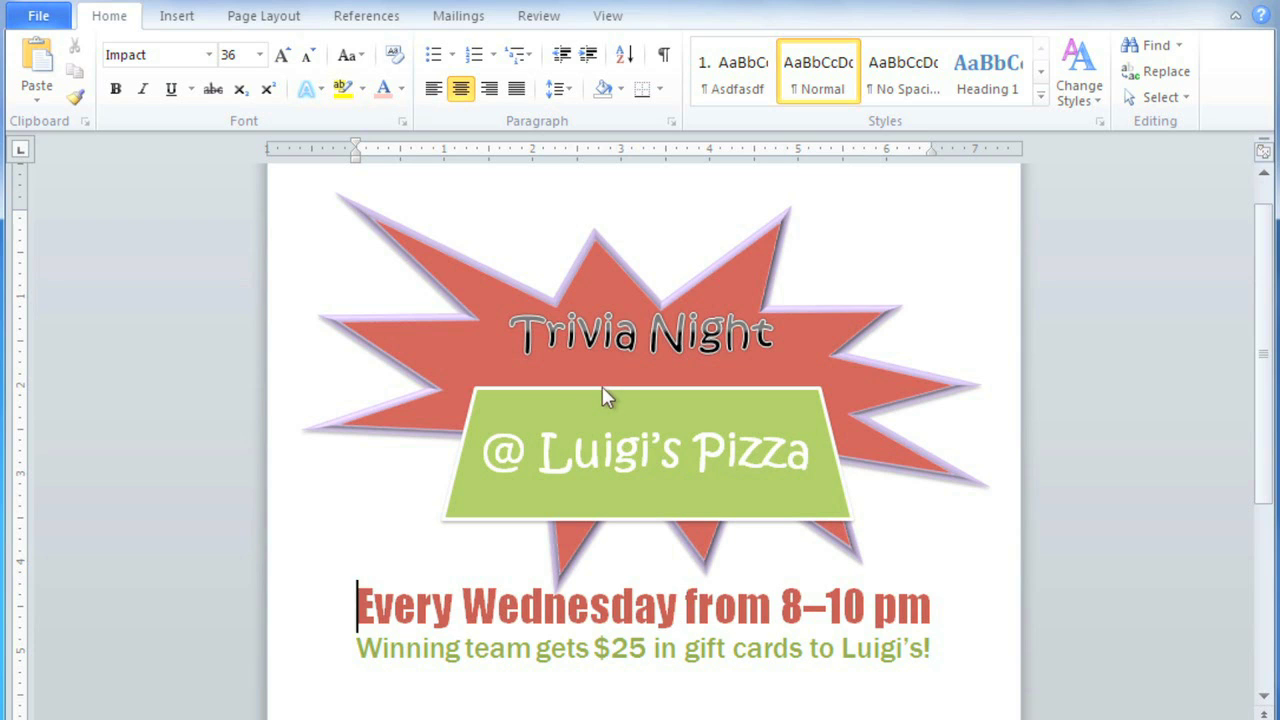
left_click_drag(602, 386, 607, 452)
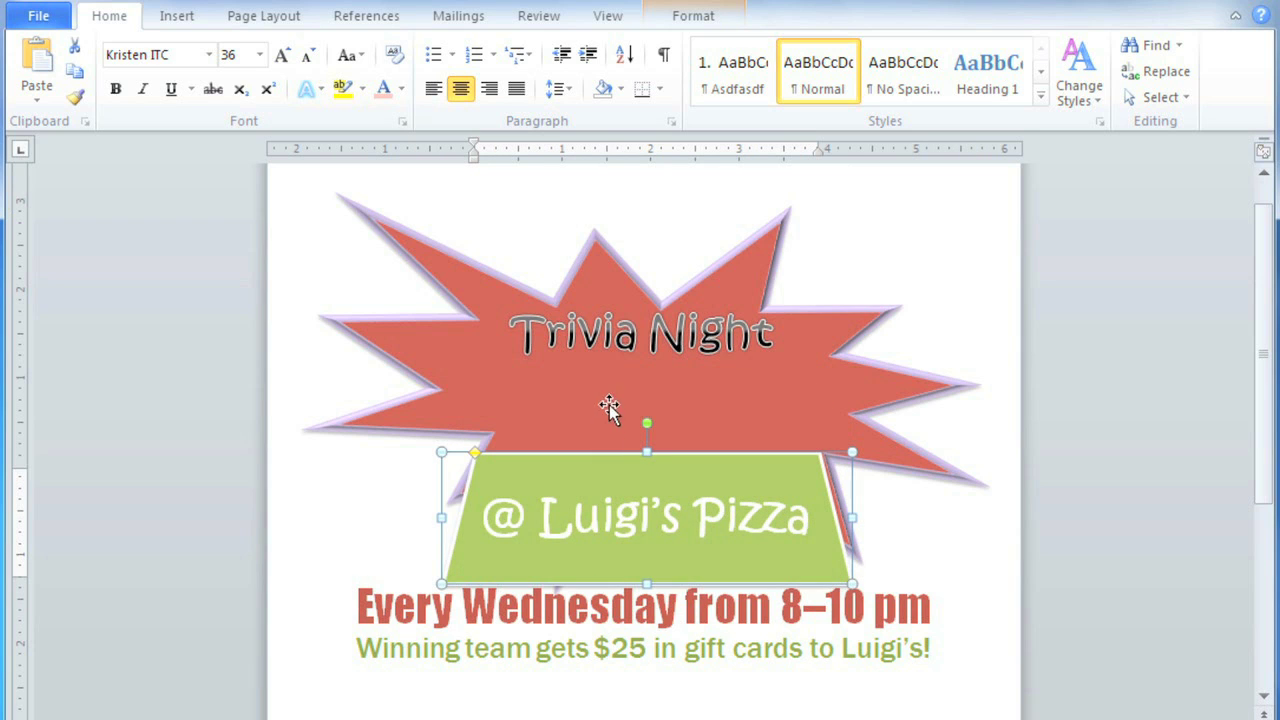
left_click(601, 362)
left_click_drag(600, 371, 616, 416)
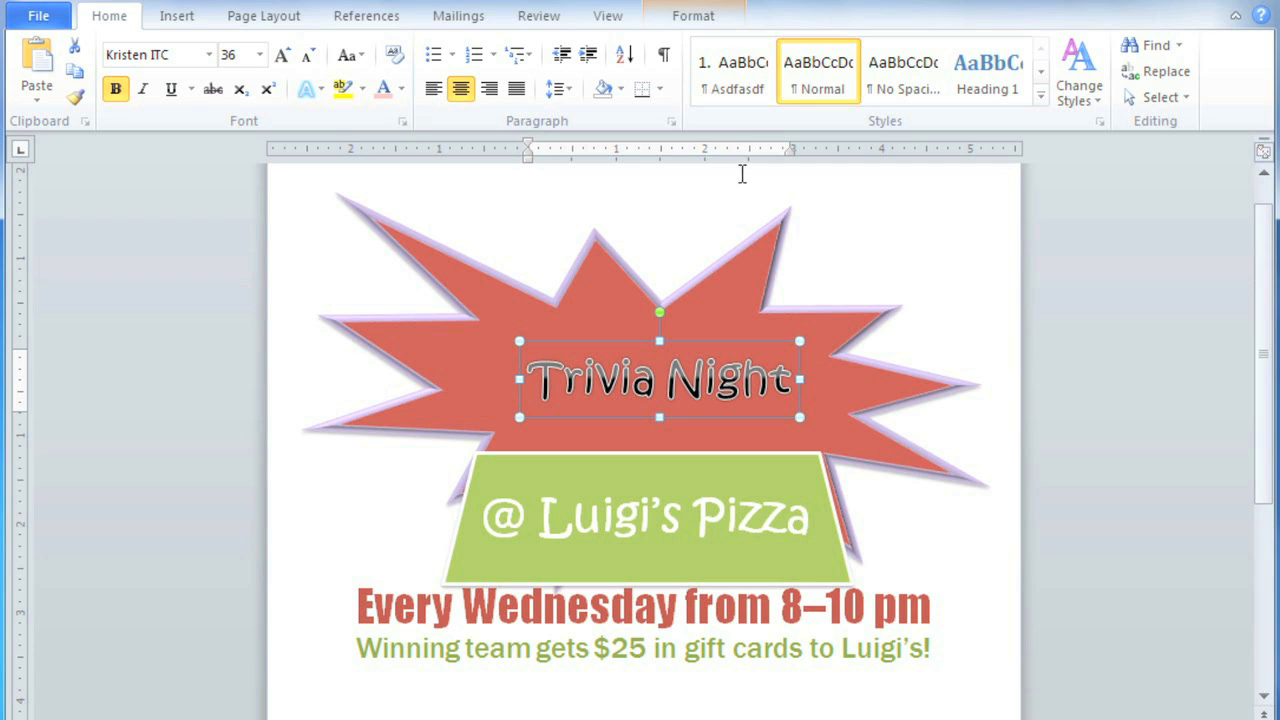
left_click(699, 20)
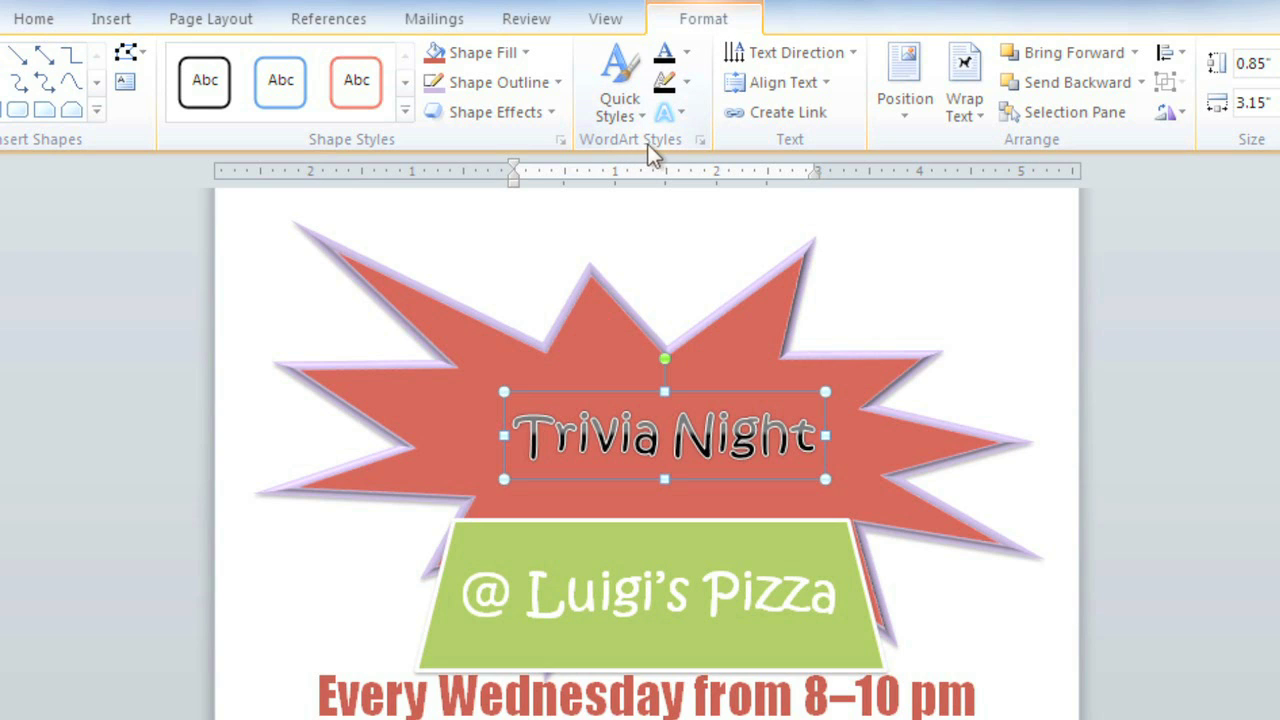
Give the Trivia Night letters a yellow fill and a 2¼ pt purple outline.
left_click(685, 55)
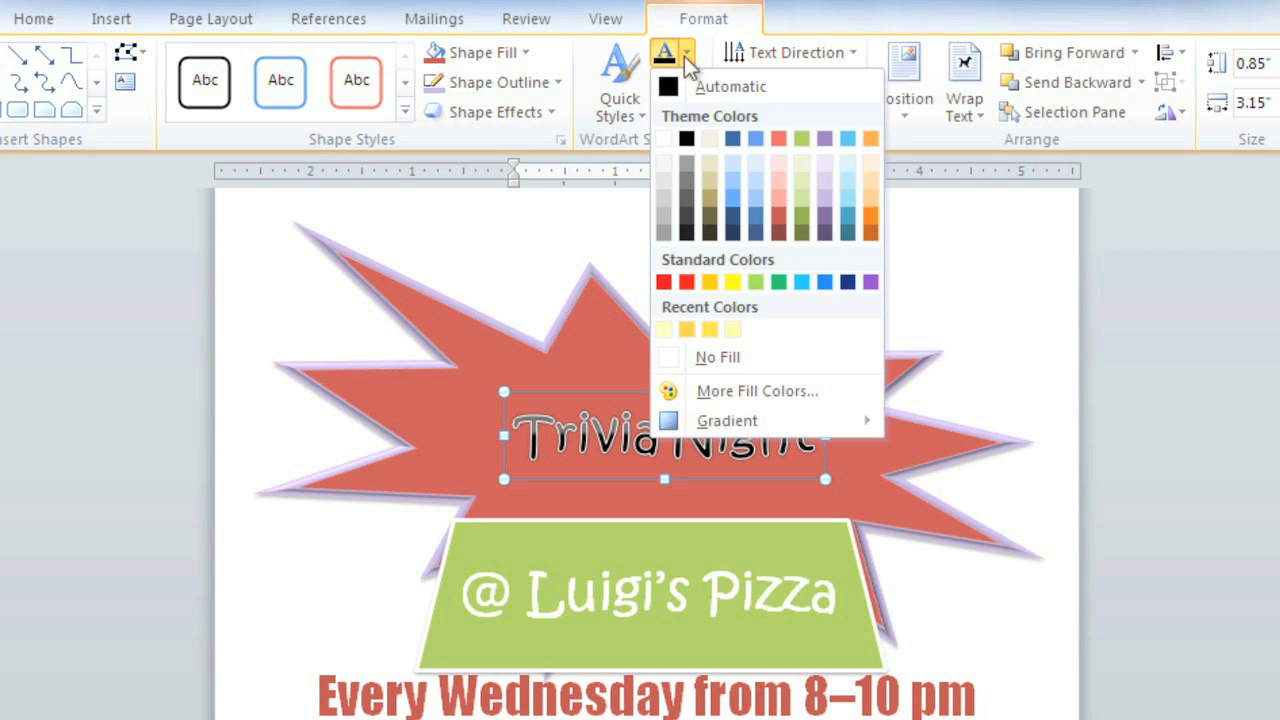
left_click(733, 281)
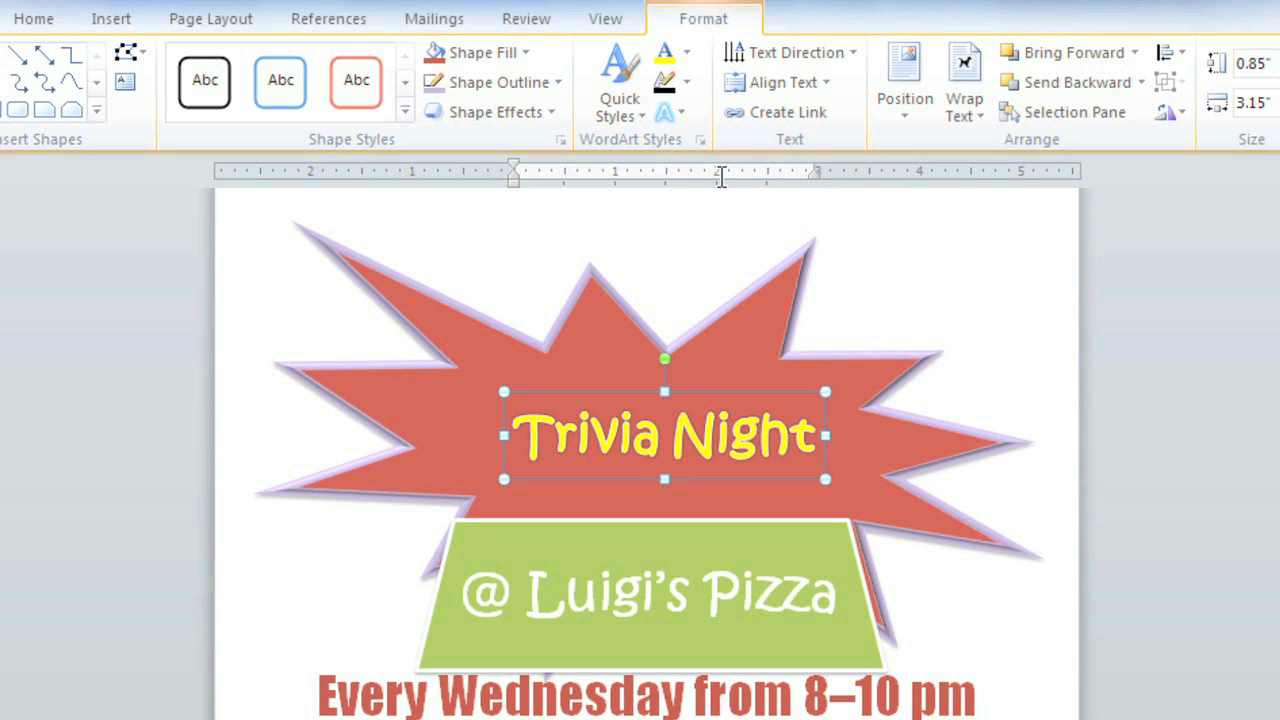
left_click(686, 82)
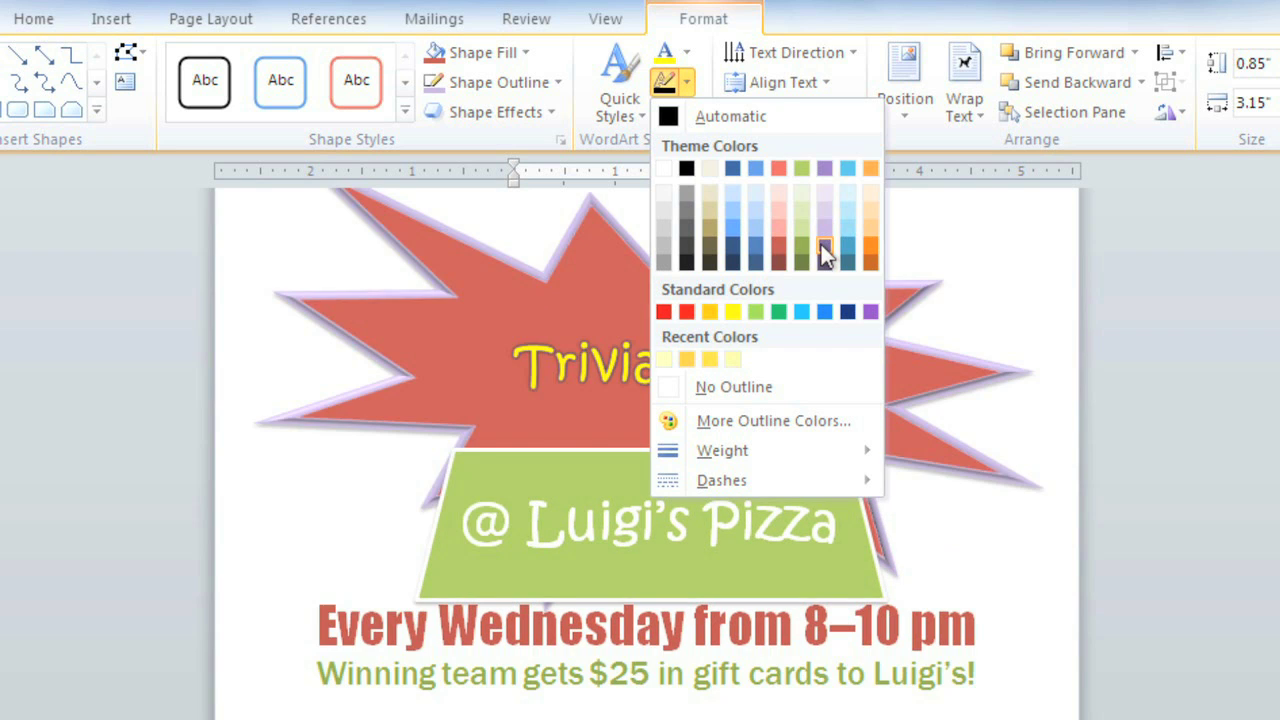
left_click(825, 255)
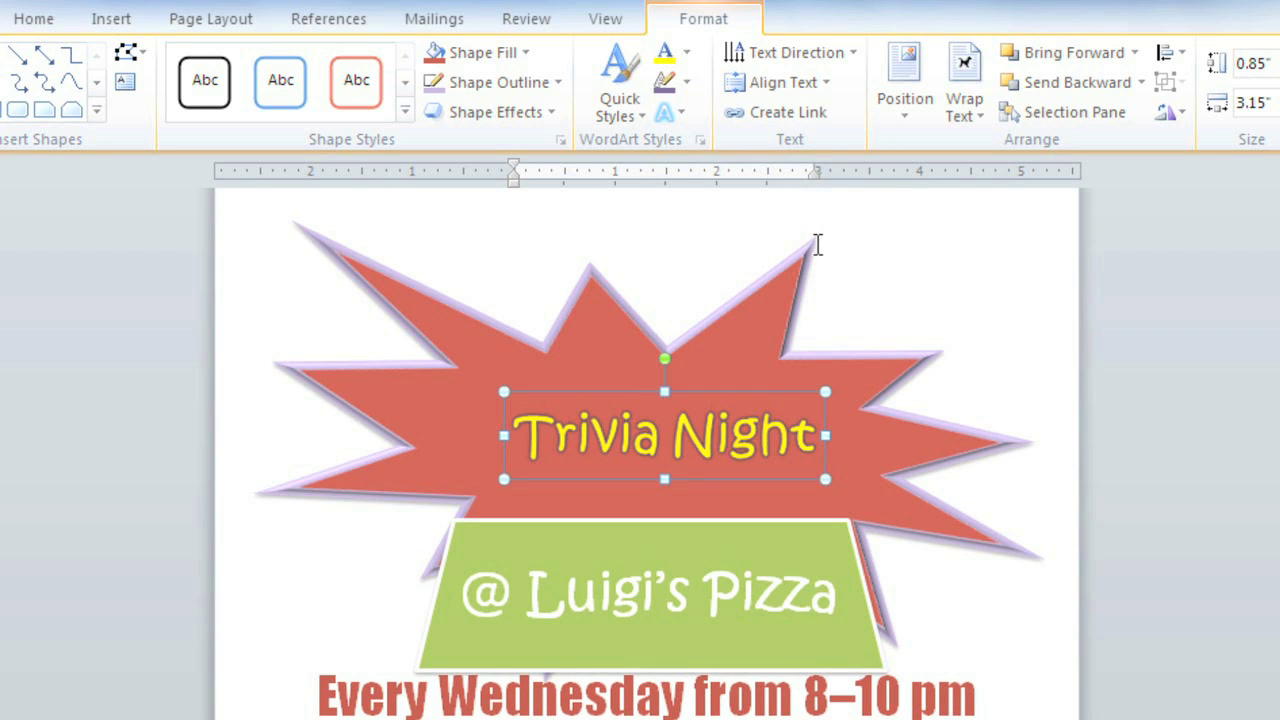
left_click(687, 84)
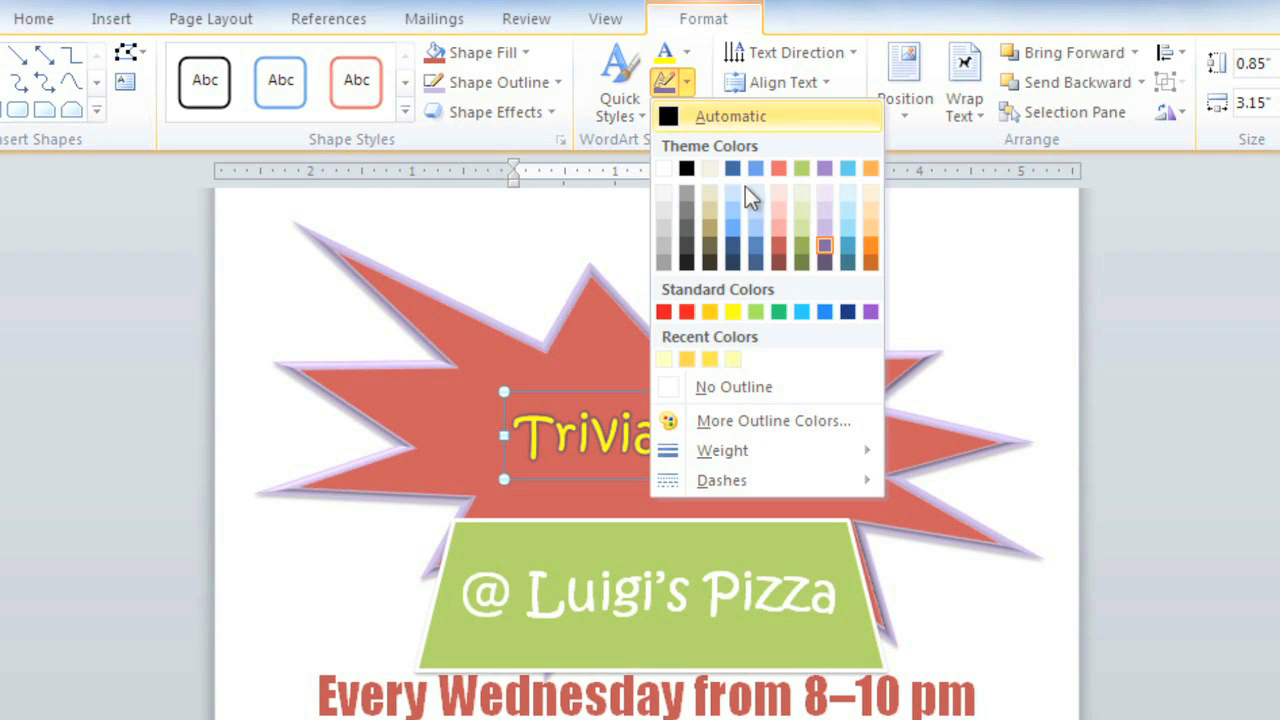
mouse_move(829, 455)
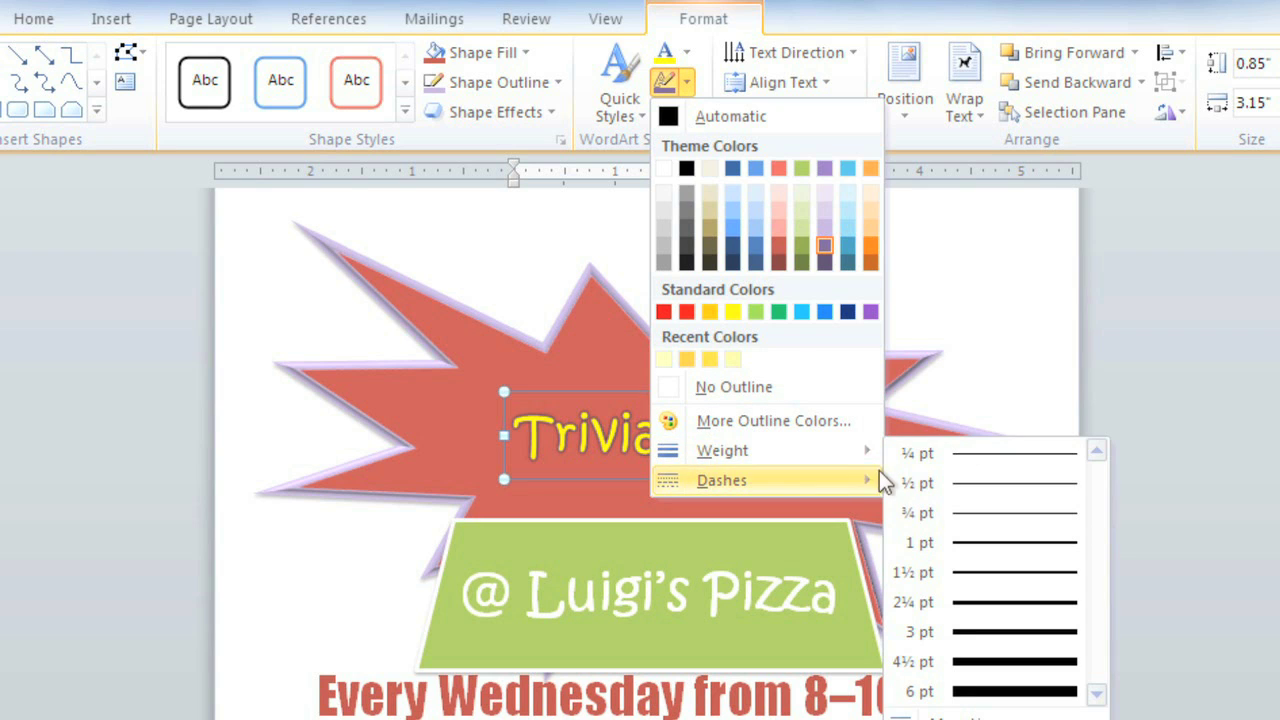
left_click(924, 603)
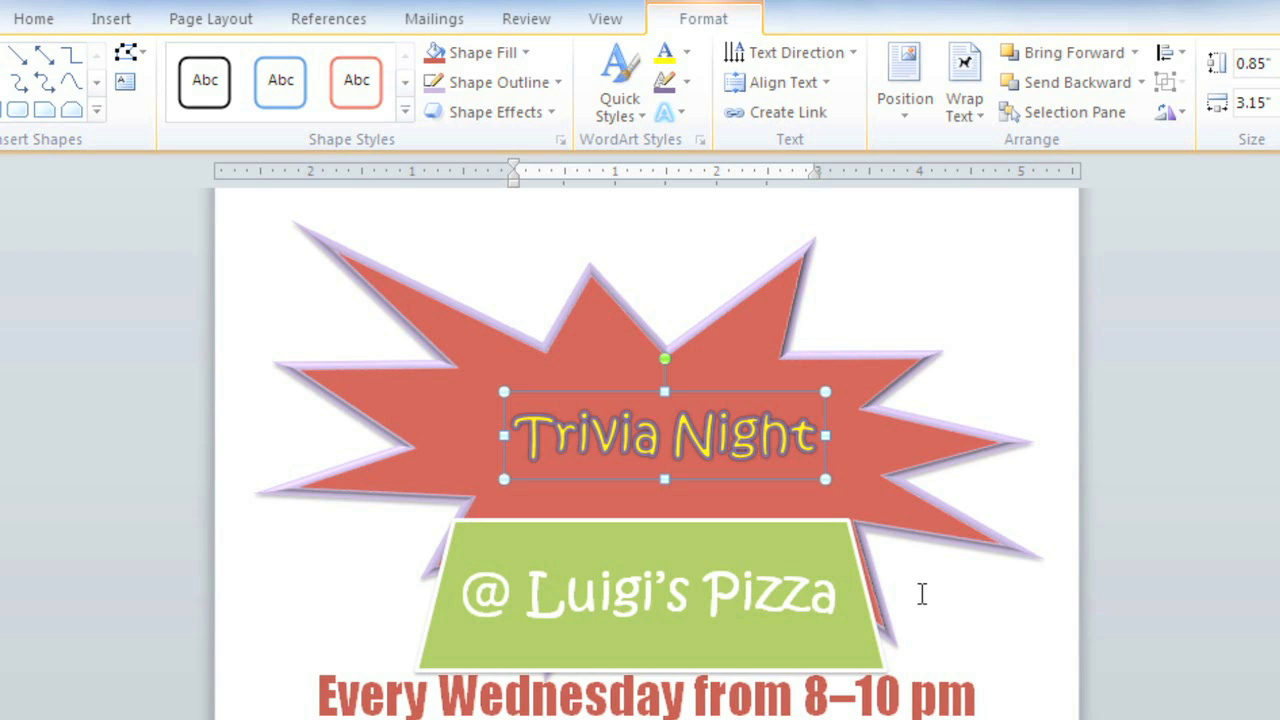
Apply a curved warp style from Text Effects > Transform to the Trivia Night lettering.
left_click(670, 117)
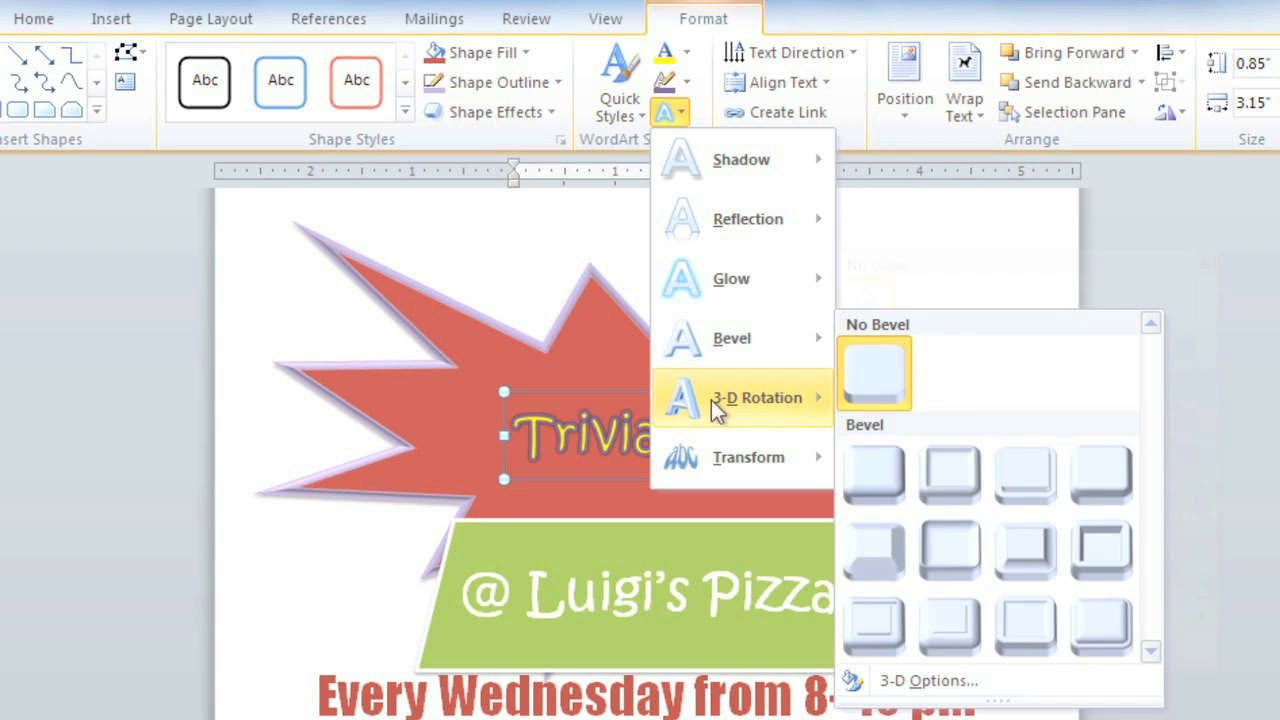
mouse_move(707, 461)
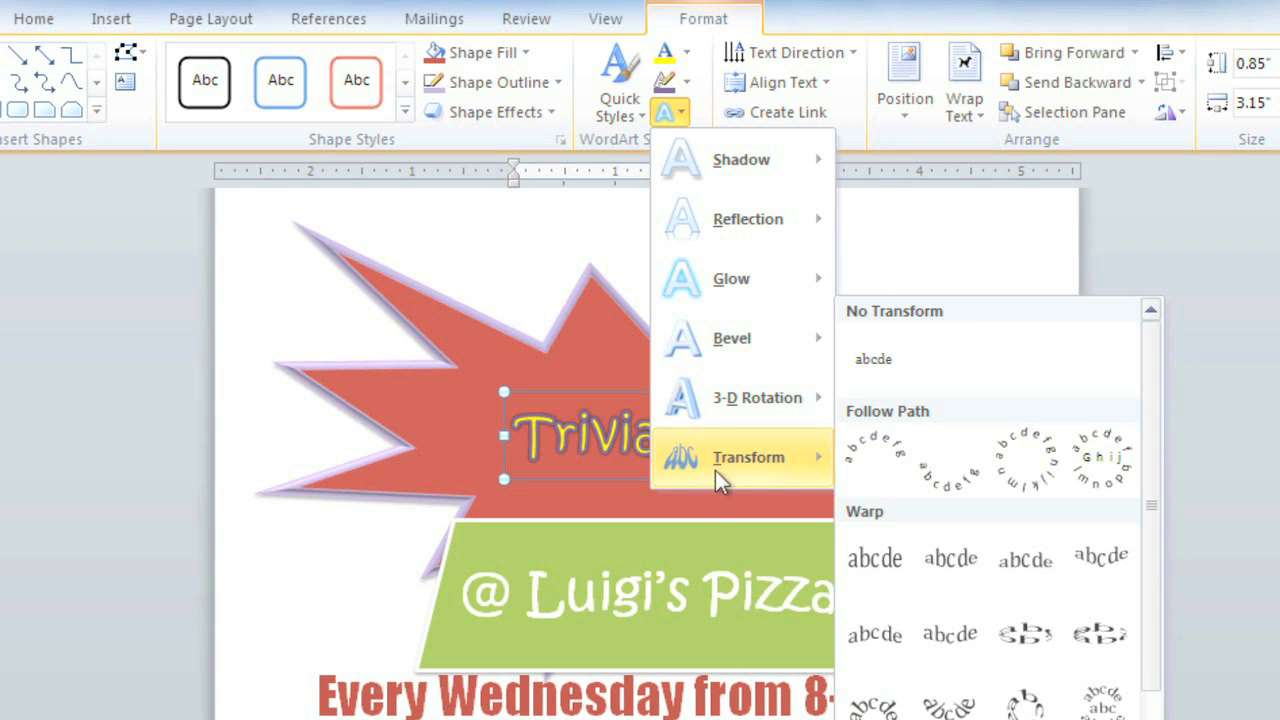
left_click_drag(1150, 510, 1168, 670)
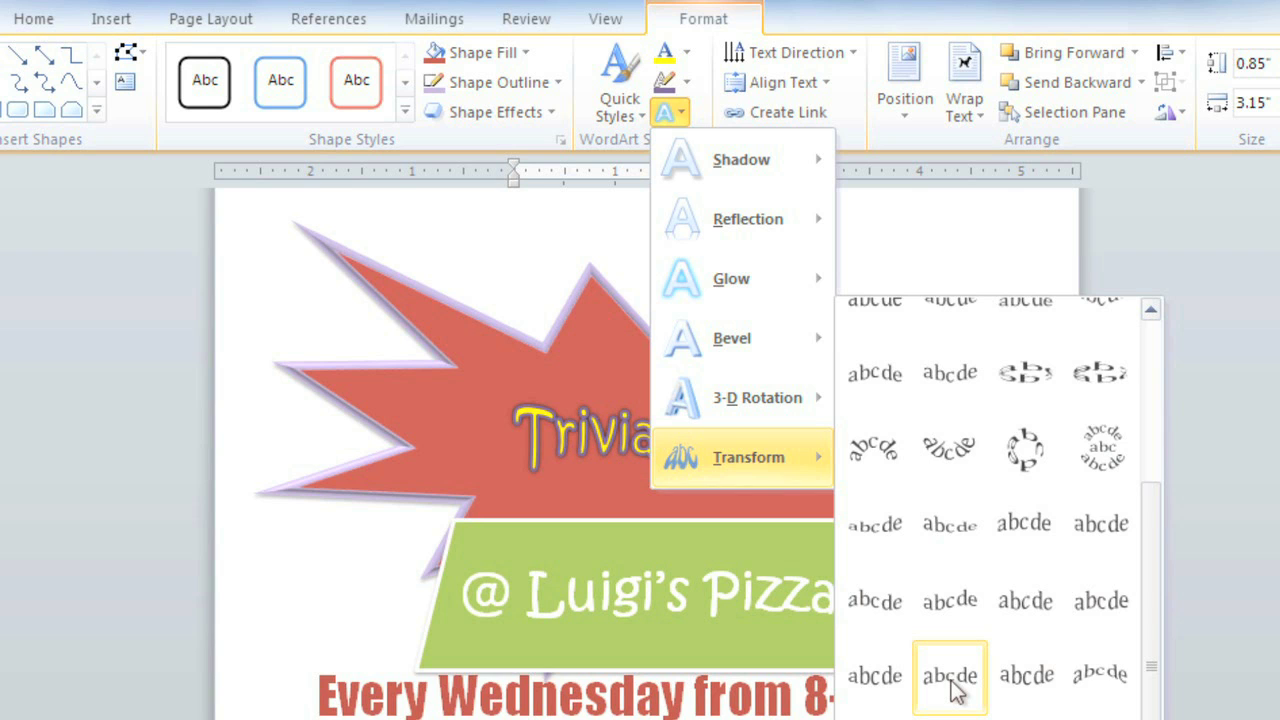
left_click(955, 689)
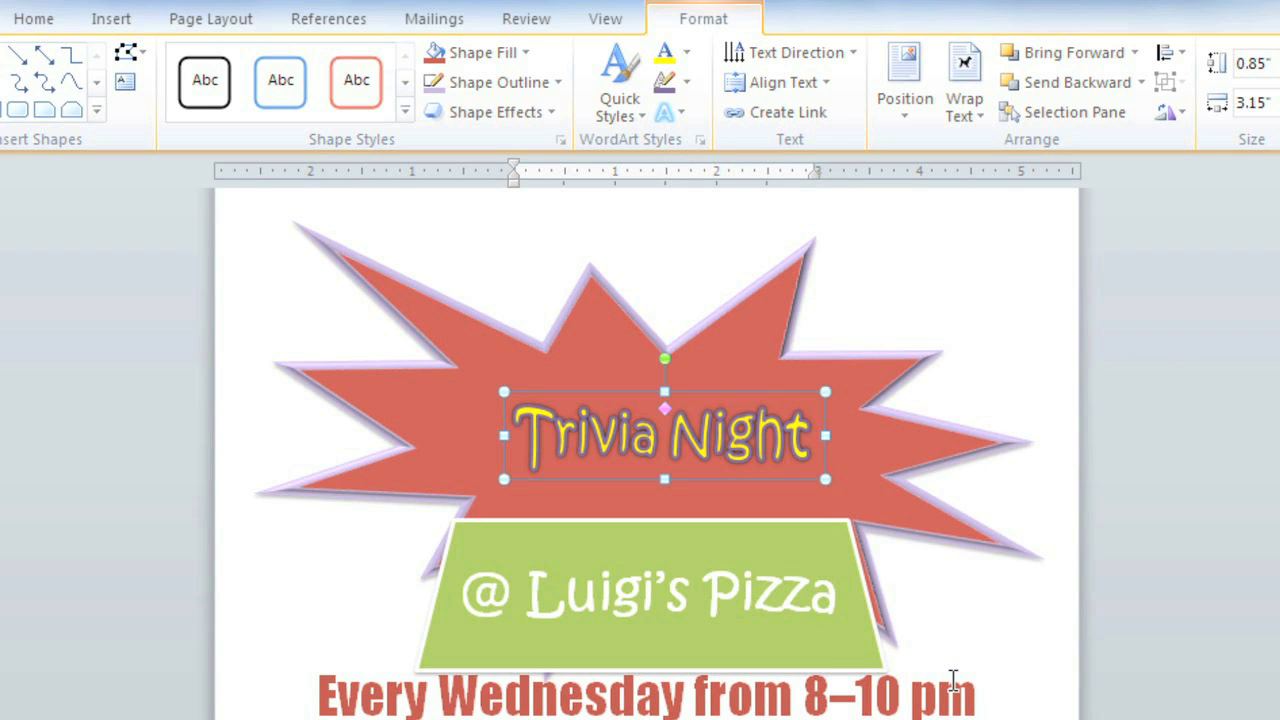
Enlarge the Trivia Night WordArt to about 1.95 by 7.39 inches across the starburst.
left_click_drag(502, 391, 291, 332)
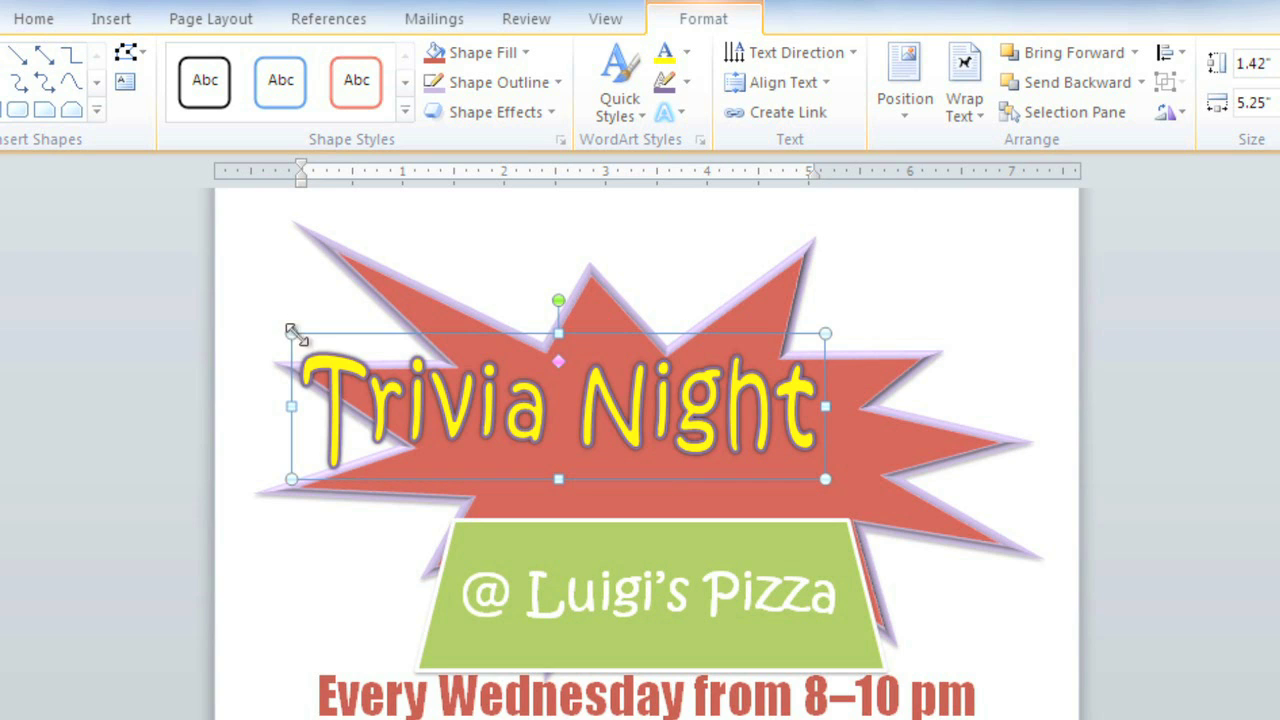
left_click_drag(825, 406, 1040, 412)
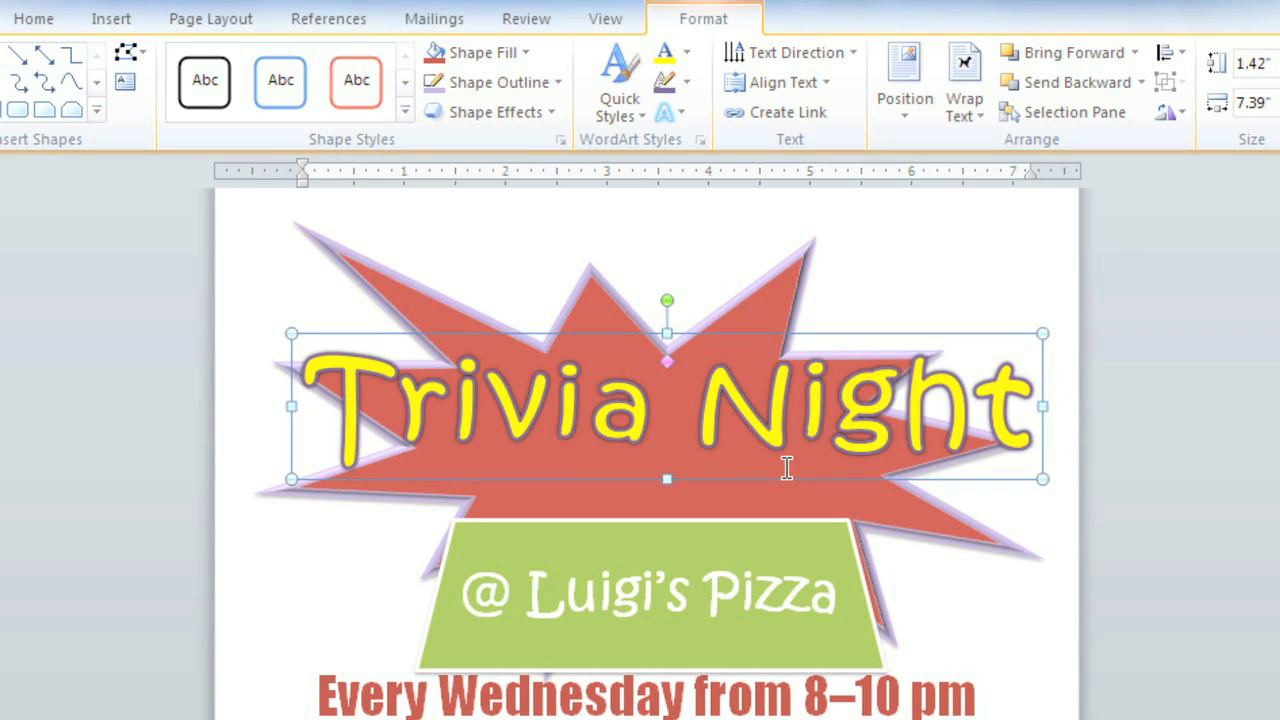
left_click_drag(666, 477, 670, 534)
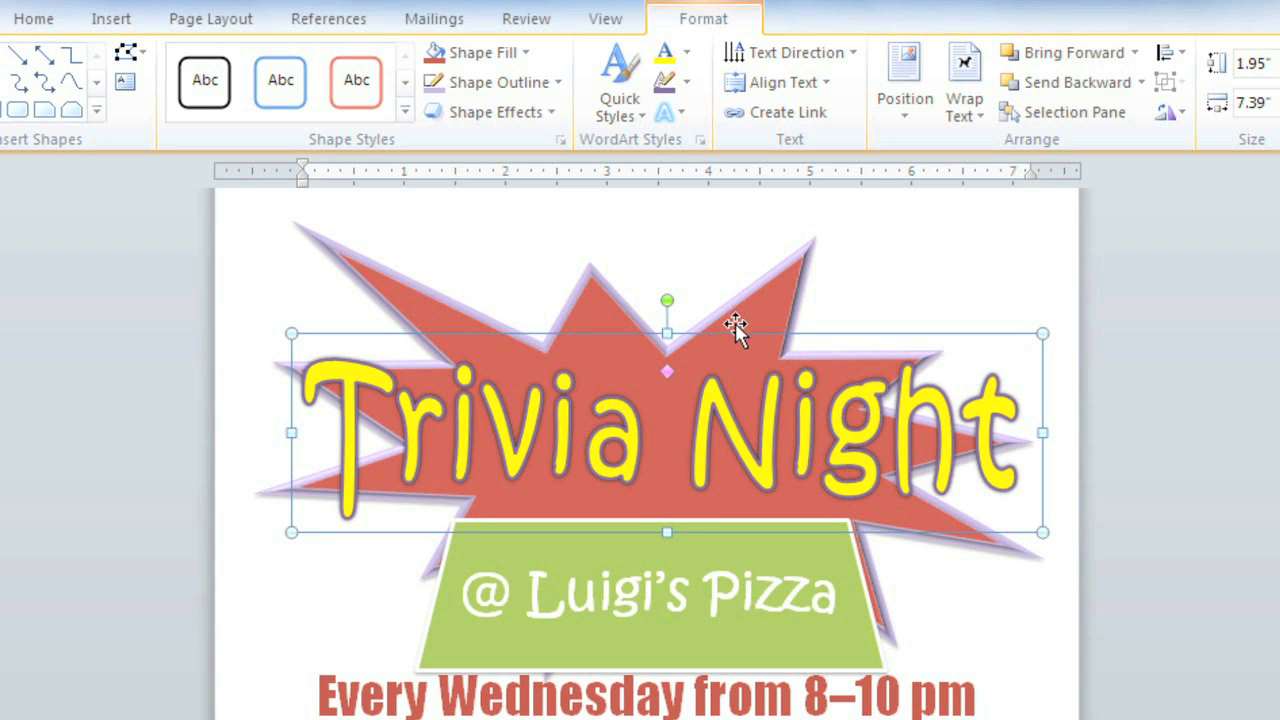
left_click_drag(734, 337, 747, 348)
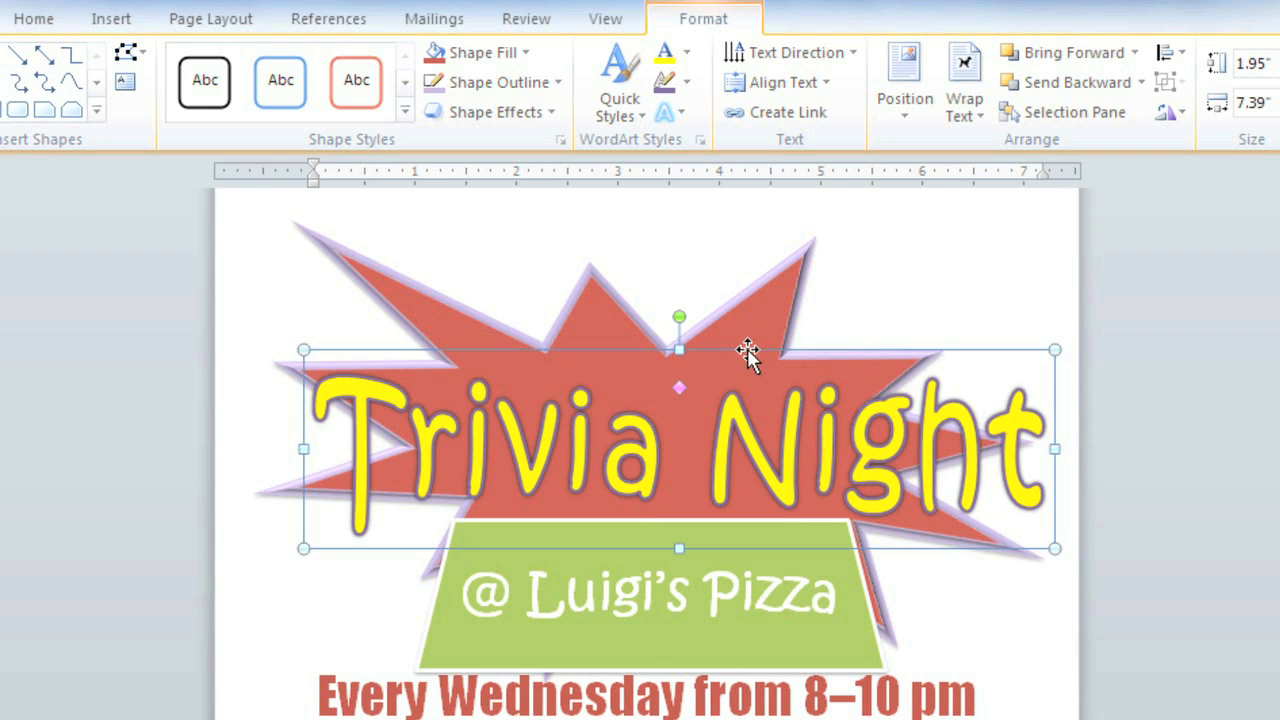
Shorten the green Luigi's Pizza banner beneath the title.
left_click(646, 660)
left_click_drag(646, 666, 650, 648)
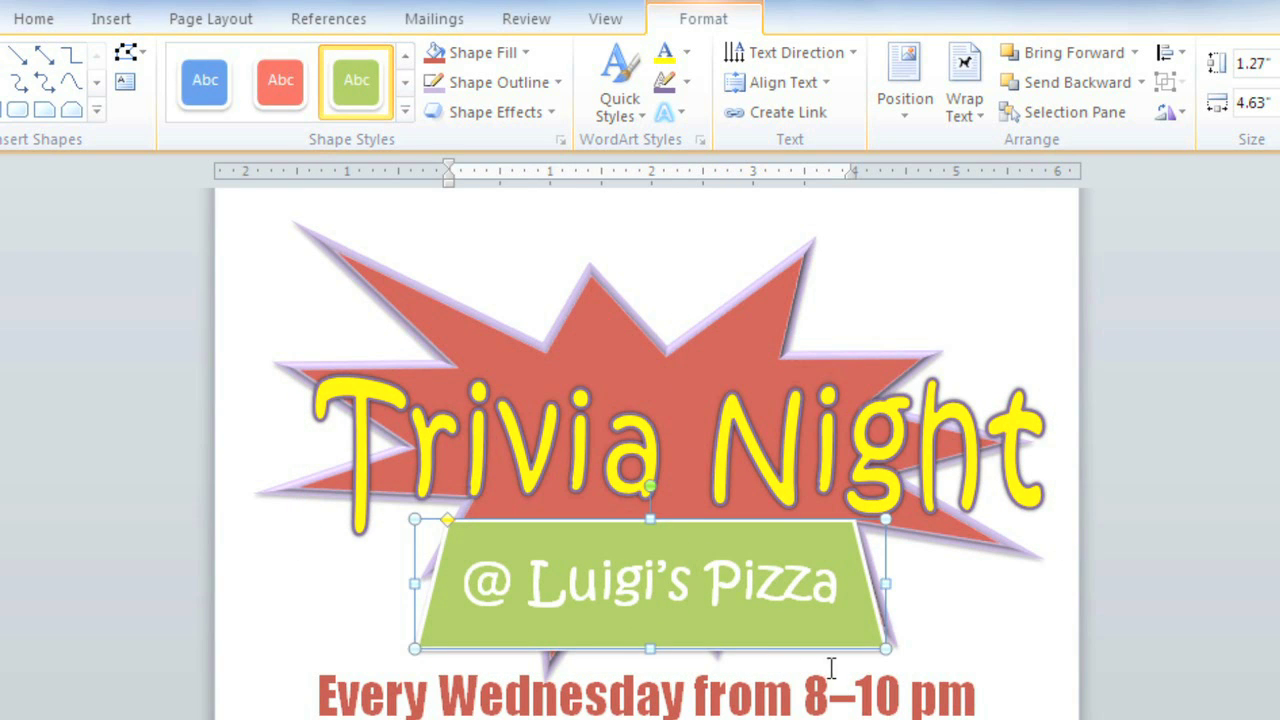
left_click(988, 693)
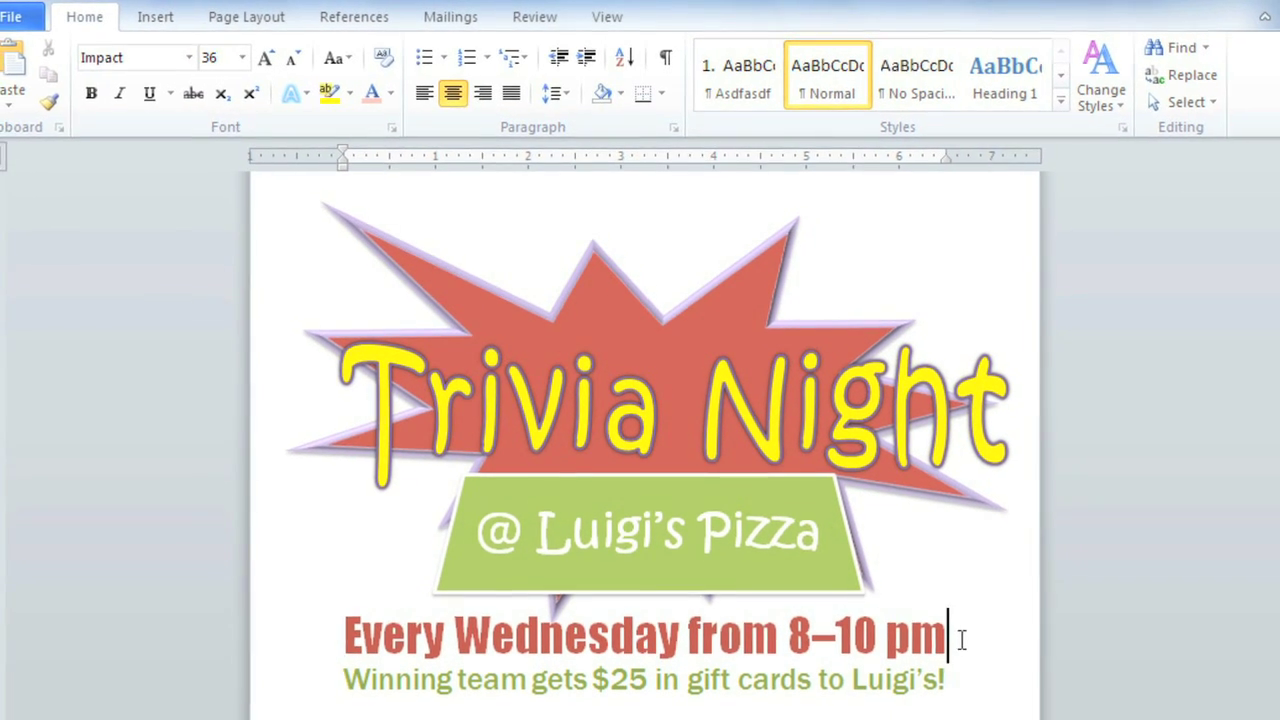